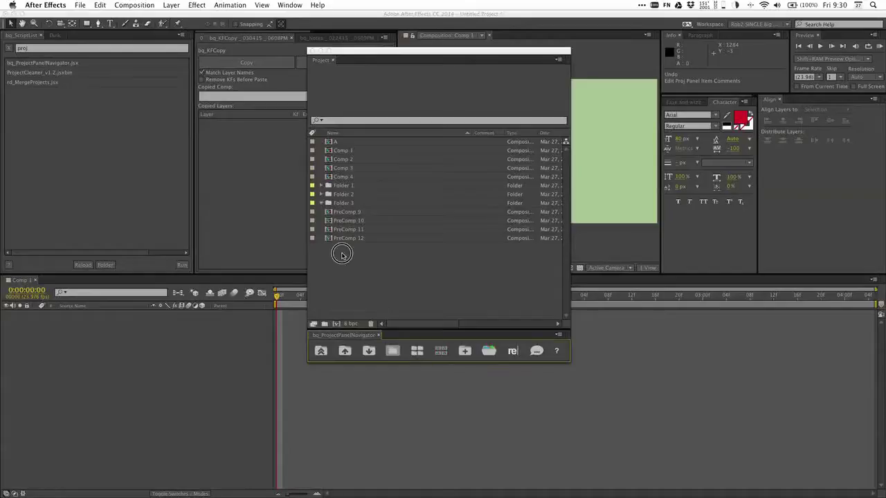
- Switch to Preview to look at the Project Panel Navigator toolbar overview and return to After Effects
key(super+Tab)
key(super+Tab)
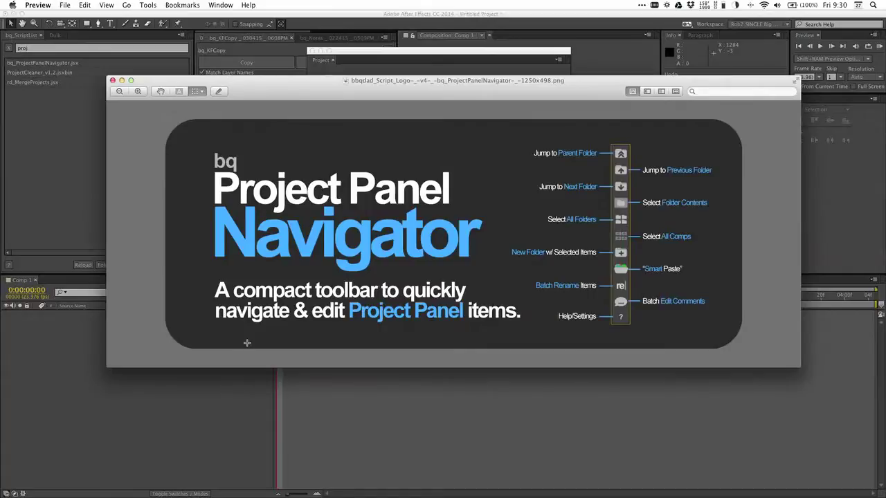
key(super+Tab)
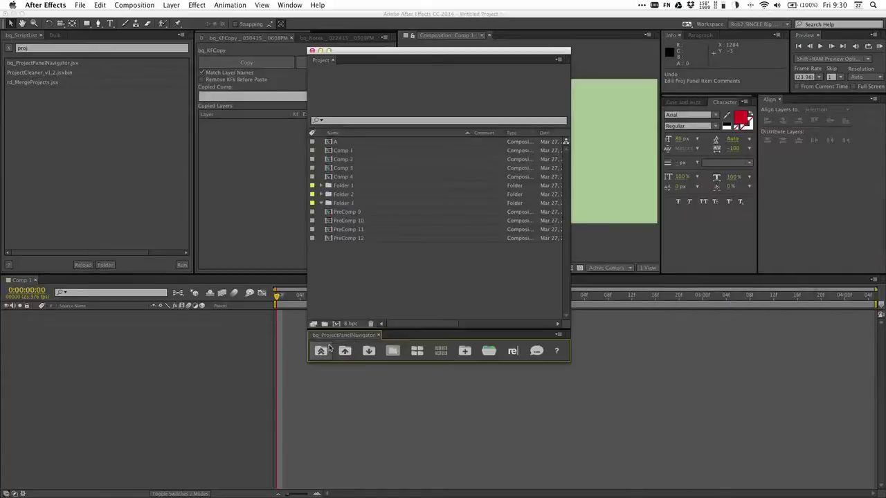
- Select Folder 3 and Comp 4, and step through the neighbouring root-level items in the project list
click(375, 204)
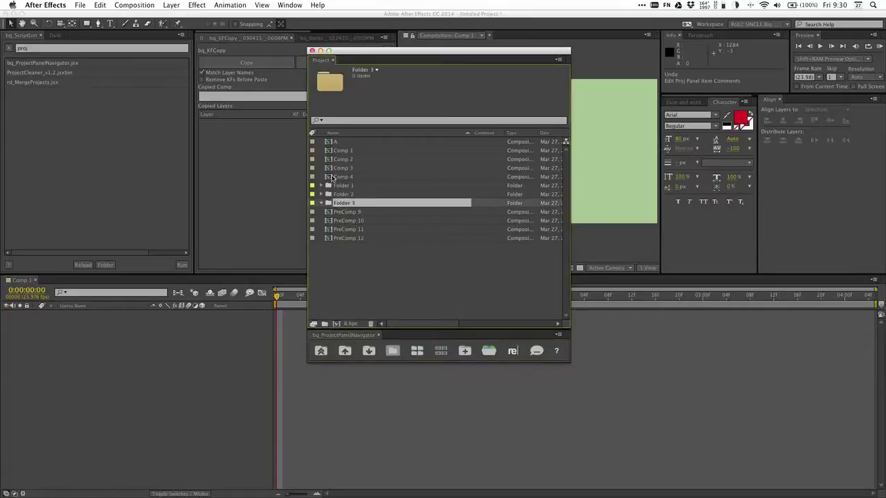
click(333, 178)
key(Down)
key(Down)
key(Up)
key(Up)
key(Up)
key(Up)
key(Up)
key(Up)
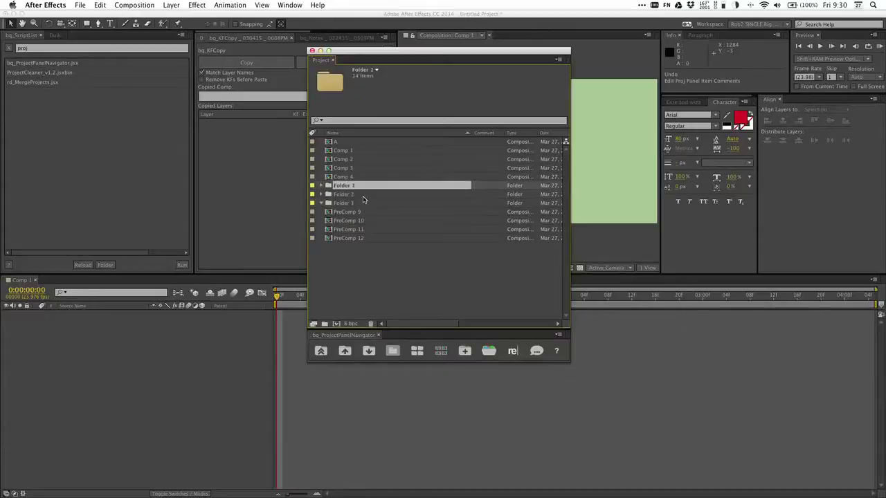
- Expand Folder 2 with its subfolders and select Subfolder D
key(Down)
key(Down)
key(Down)
key(Down)
key(Down)
key(Down)
key(Right)
key(Down)
key(Down)
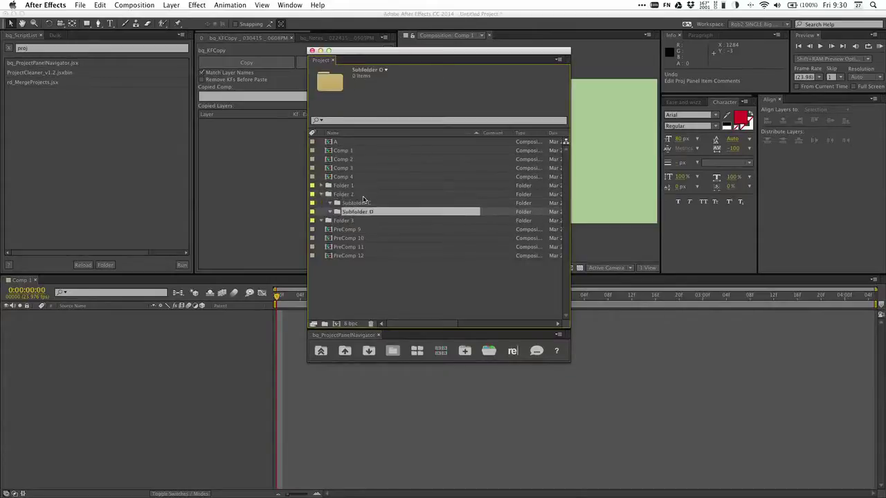
- Expand Folder 1 with its nested subfolders and select PreComp 5 inside Sub-subfolder I
key(Up)
key(Up)
key(Up)
key(Right)
key(Down)
key(Down)
key(Down)
key(Down)
key(Down)
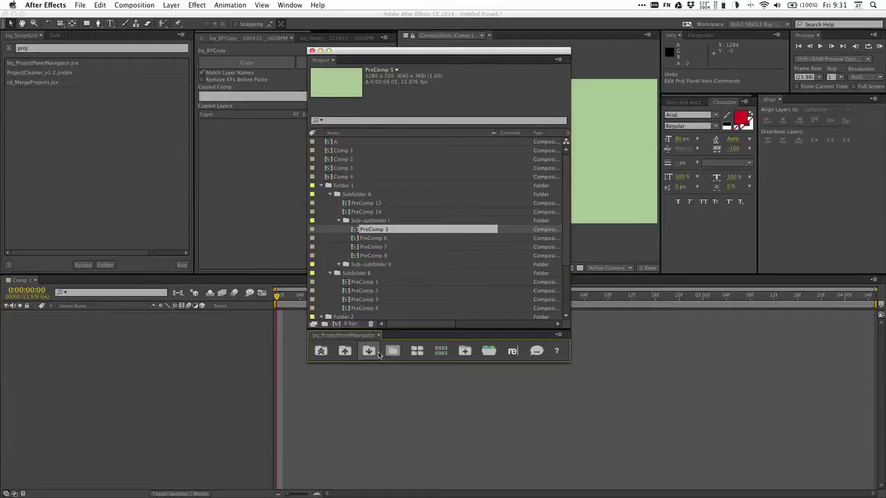
- Select PreComp 8 and jump between folders on the same level, ending on Sub-subfolder I
click(370, 258)
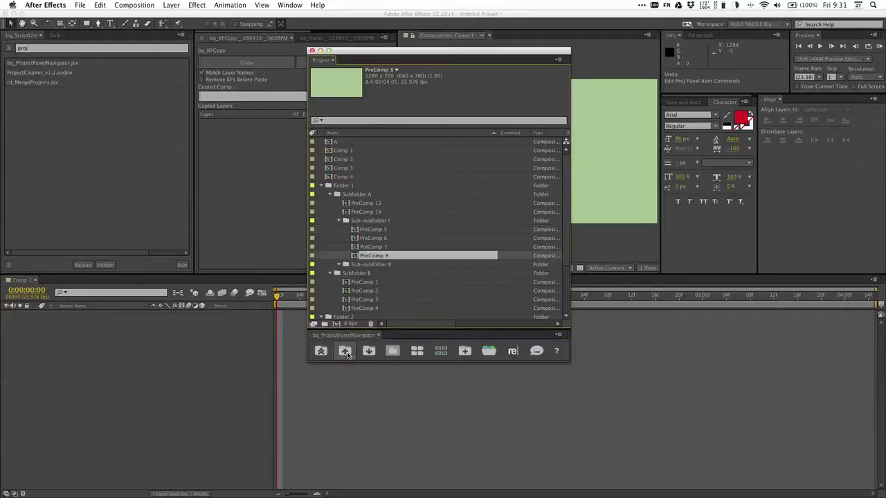
click(344, 351)
click(345, 351)
click(344, 351)
click(344, 351)
click(344, 351)
click(346, 351)
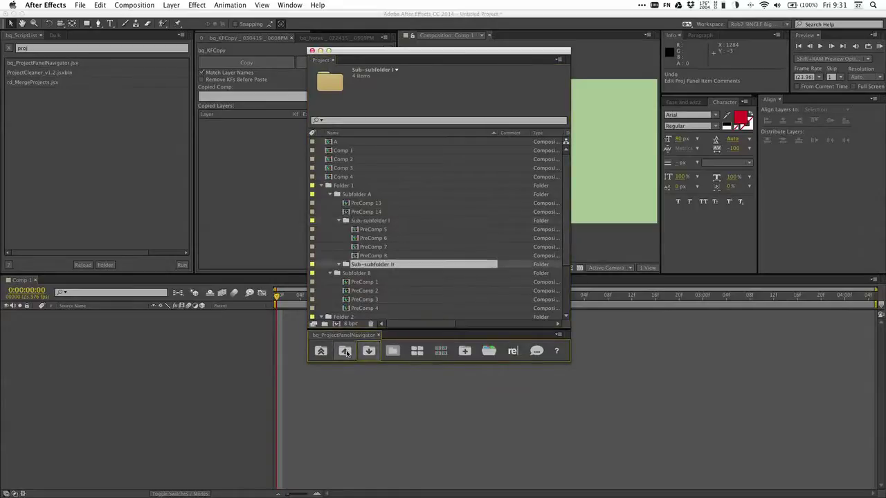
click(345, 351)
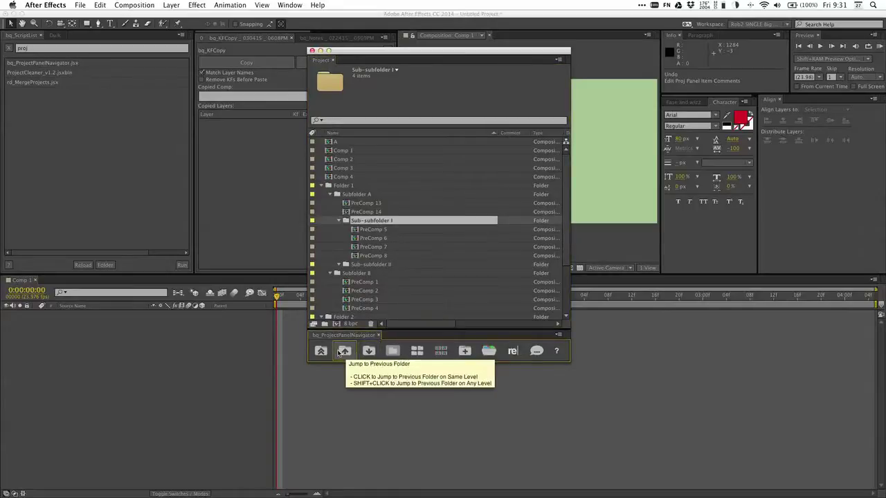
- Jump repeatedly to the next and previous folders across the levels, ending on Folder 1
click(368, 351)
click(369, 352)
click(369, 352)
click(369, 351)
click(345, 351)
click(369, 352)
click(345, 352)
click(345, 351)
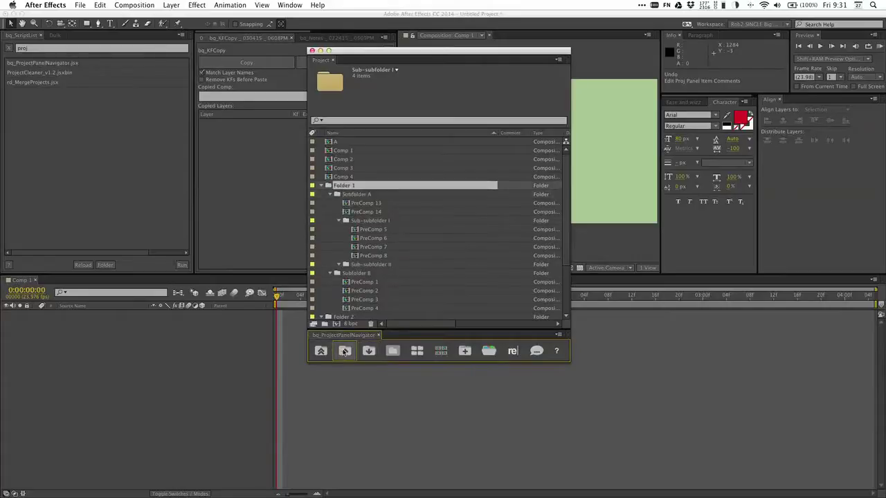
- Jump to Sub-subfolder I and from there to its parent folder, Subfolder A
click(346, 352)
click(345, 352)
click(369, 351)
click(321, 352)
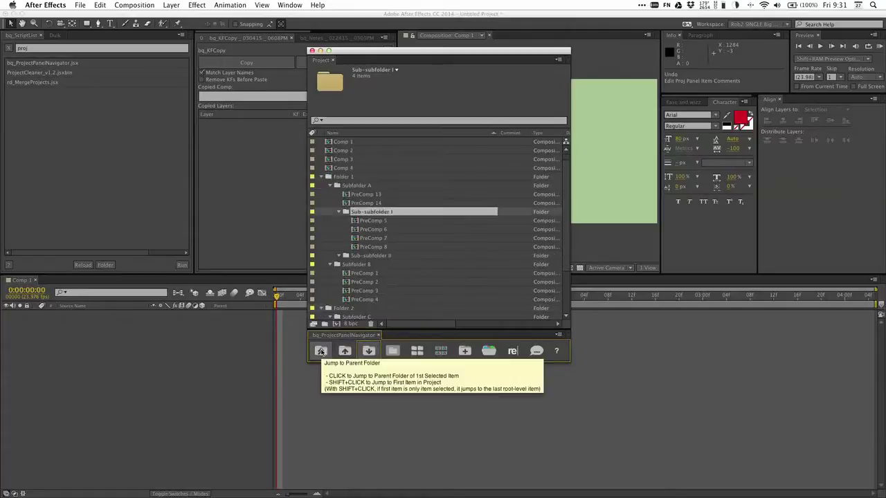
click(321, 351)
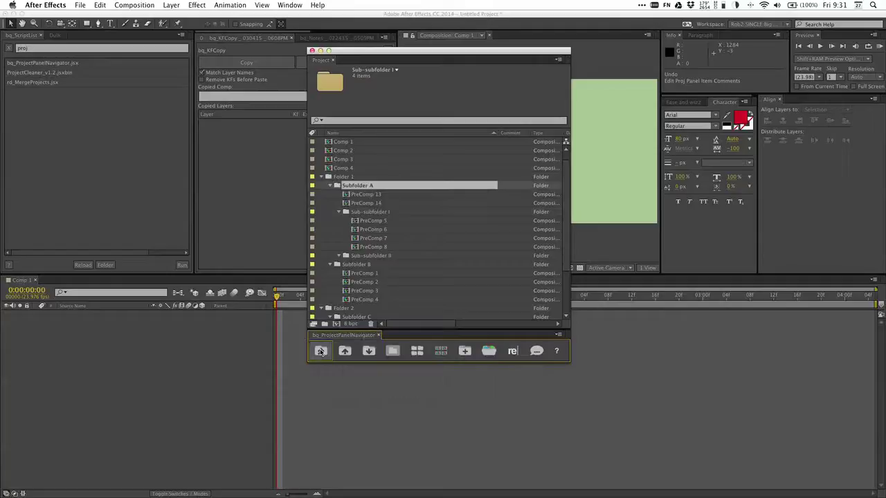
- Select PreComp 7 and jump up through its parent folders to the project's first item, comp A
click(395, 238)
click(320, 352)
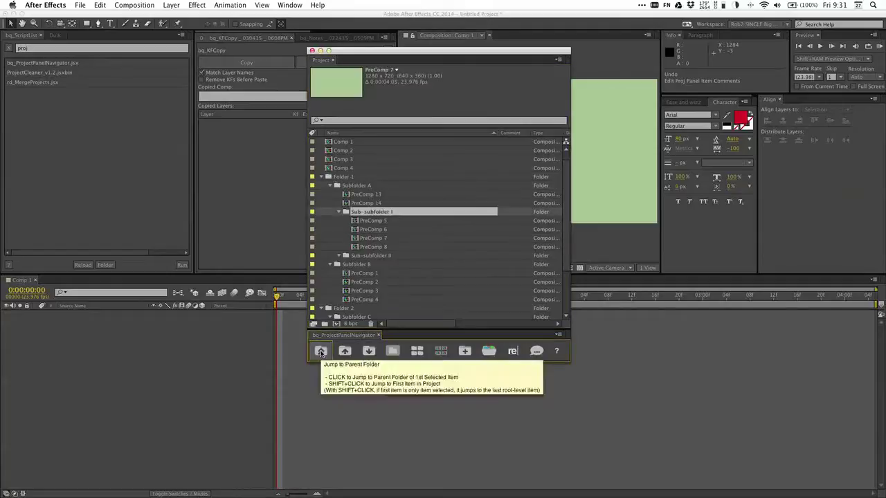
click(320, 351)
click(320, 351)
click(321, 352)
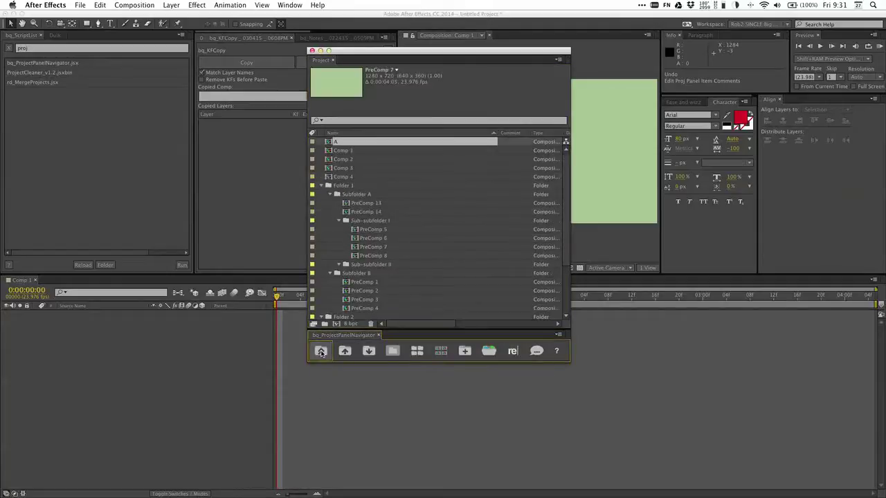
- From PreComp 7, jump straight to the project's first item, comp A, and on to the last root-level item, PreComp 12
click(402, 275)
click(396, 248)
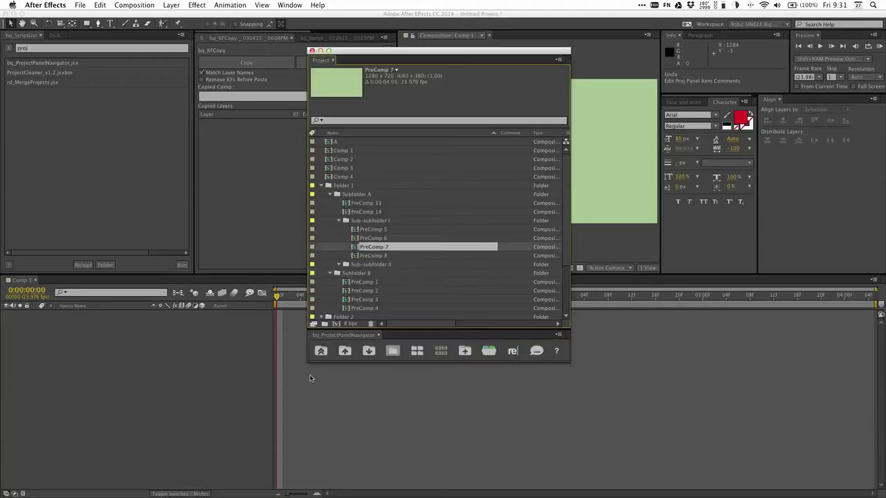
shift+click(321, 352)
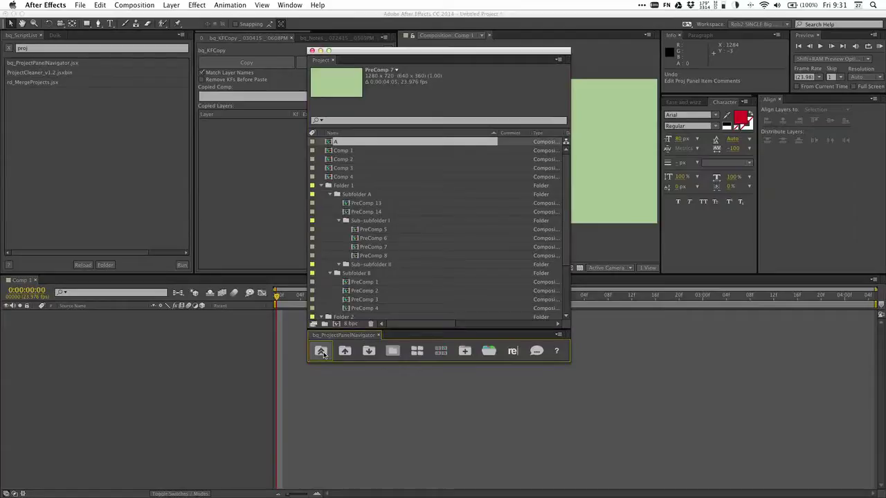
alt+click(320, 351)
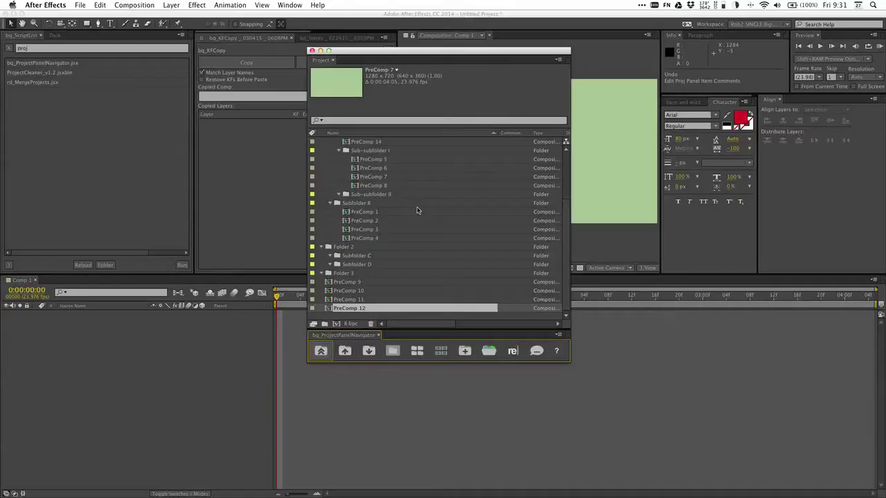
- Select PreComp 8, jump directly to the last root-level item, PreComp 12, and return to the start of the project list
click(387, 185)
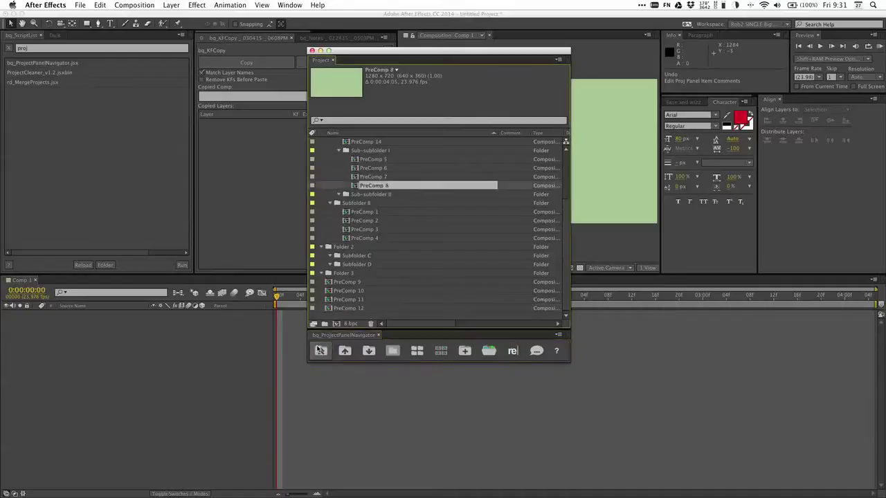
alt+click(321, 350)
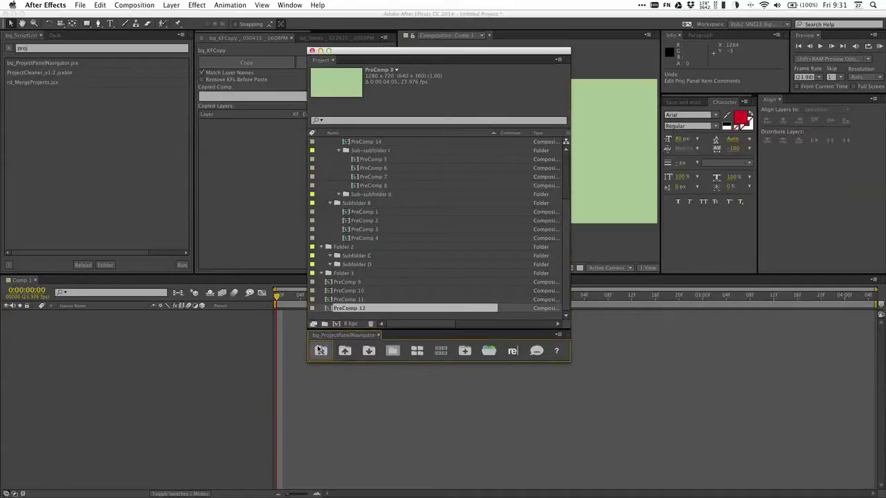
click(321, 351)
- Step through the comps in Sub-subfolder I, and select that folder to pick its contents, PreComp 5 to PreComp 8
click(375, 239)
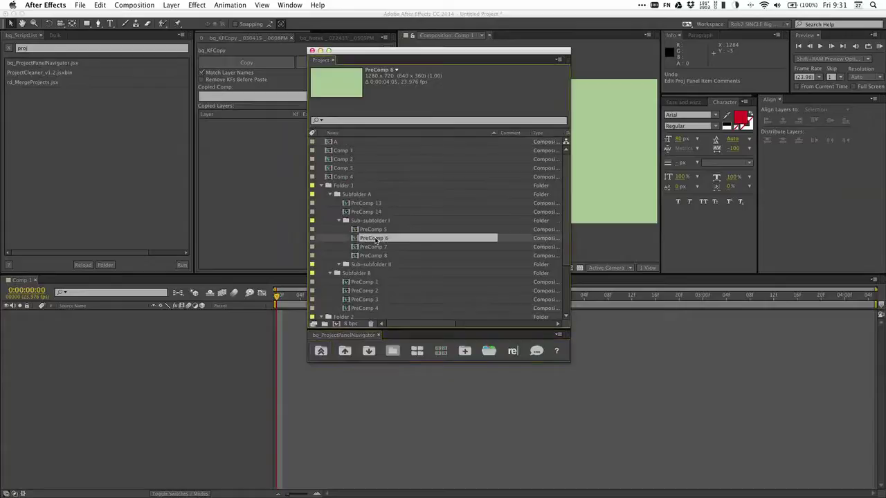
key(Down)
key(Down)
key(Up)
key(Up)
key(Up)
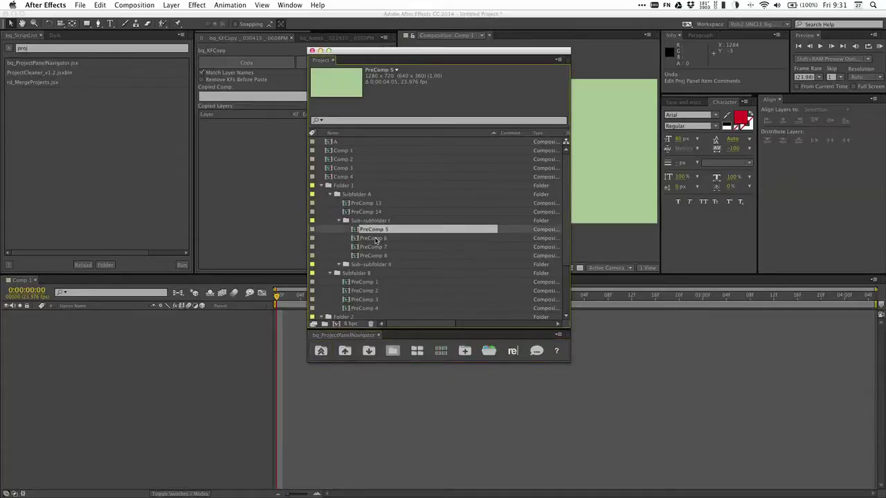
click(371, 345)
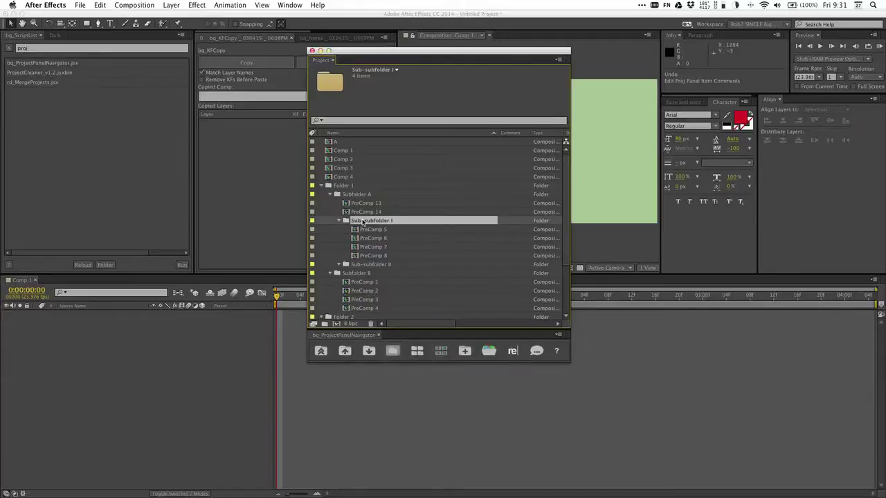
click(392, 351)
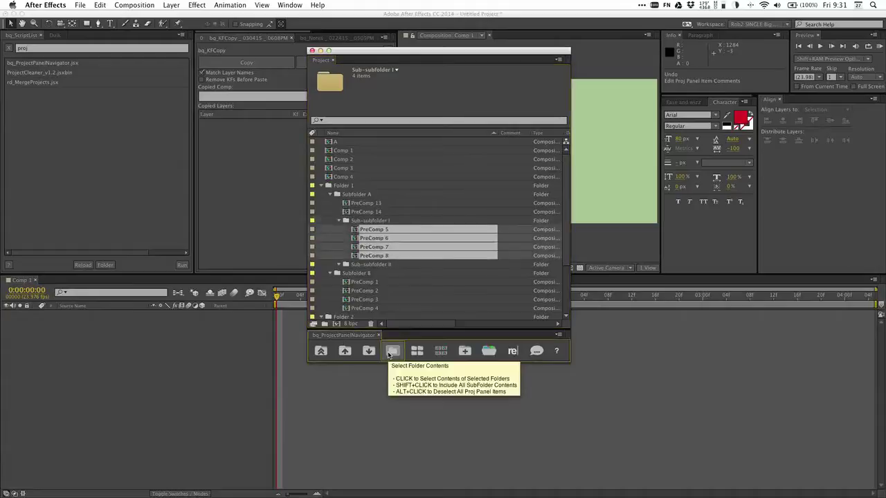
- Select PreComp 14 in Subfolder A and extend the selection to its folder's direct contents
click(354, 195)
click(363, 209)
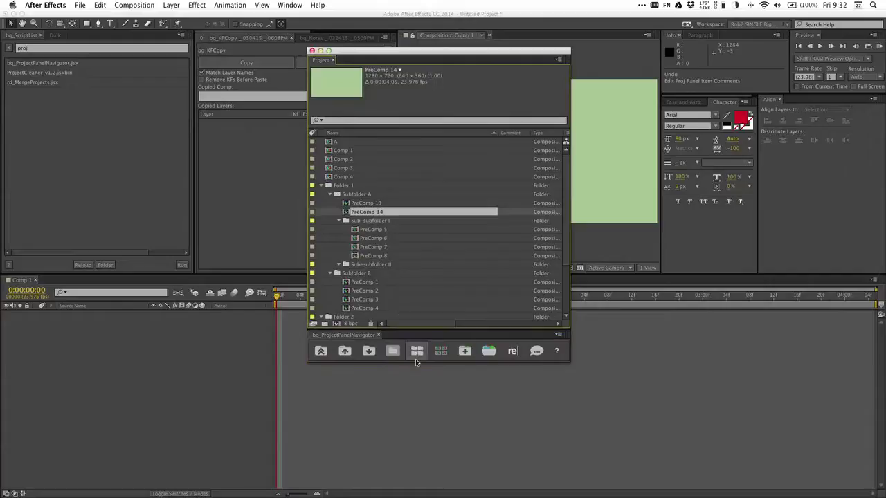
click(391, 351)
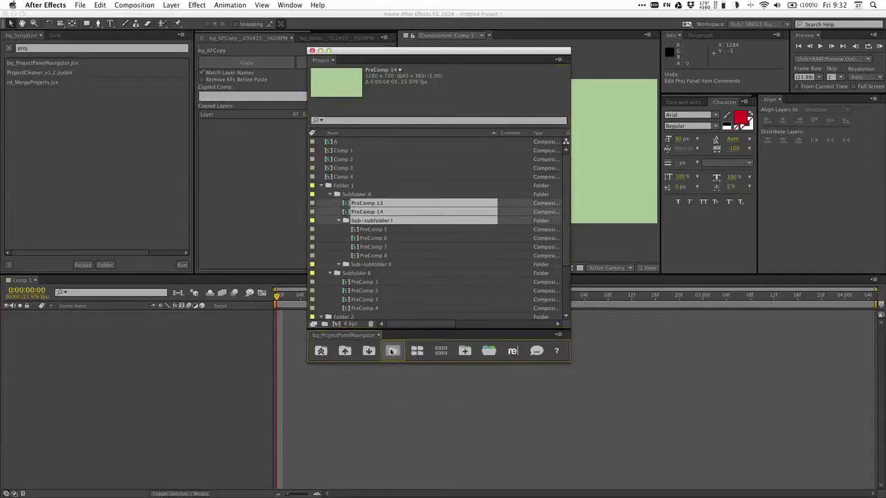
- From PreComp 14, select Subfolder A's contents including everything in its subfolders, and deselect all project items
click(380, 229)
click(370, 222)
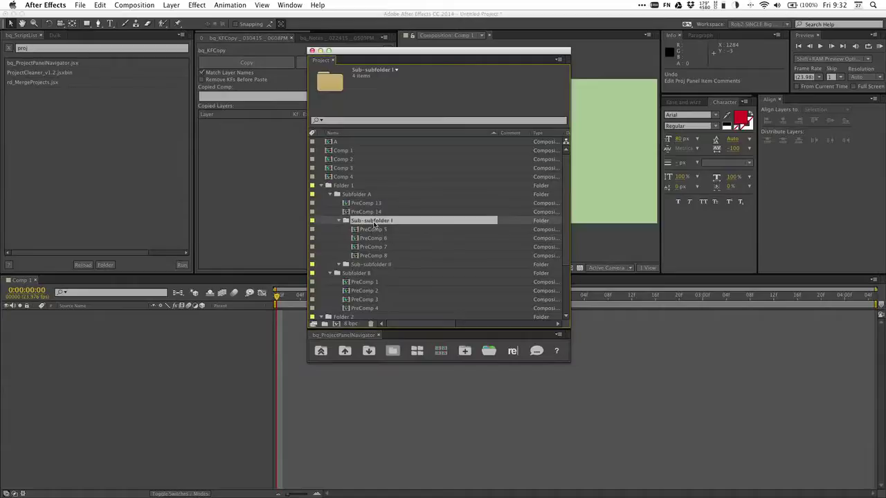
click(365, 211)
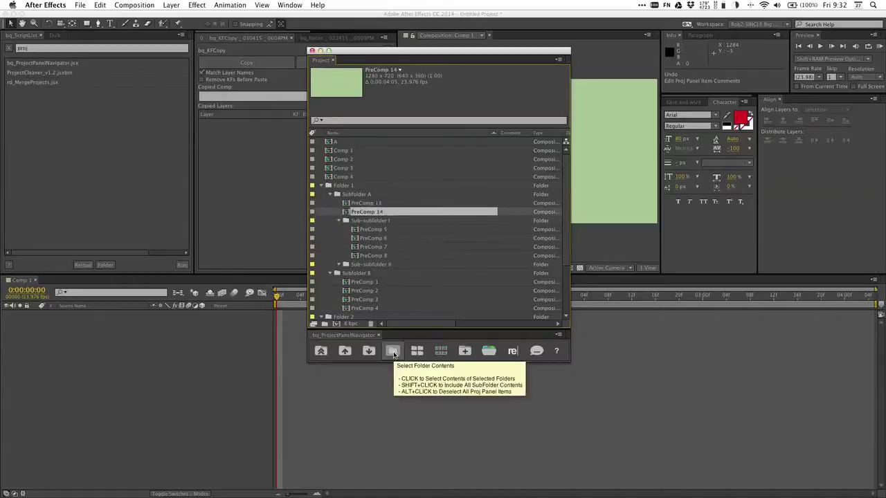
shift+click(393, 353)
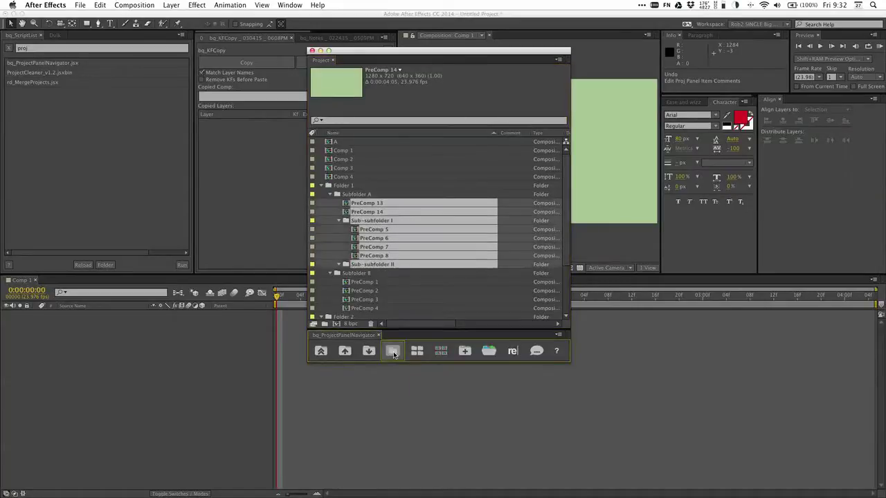
click(393, 353)
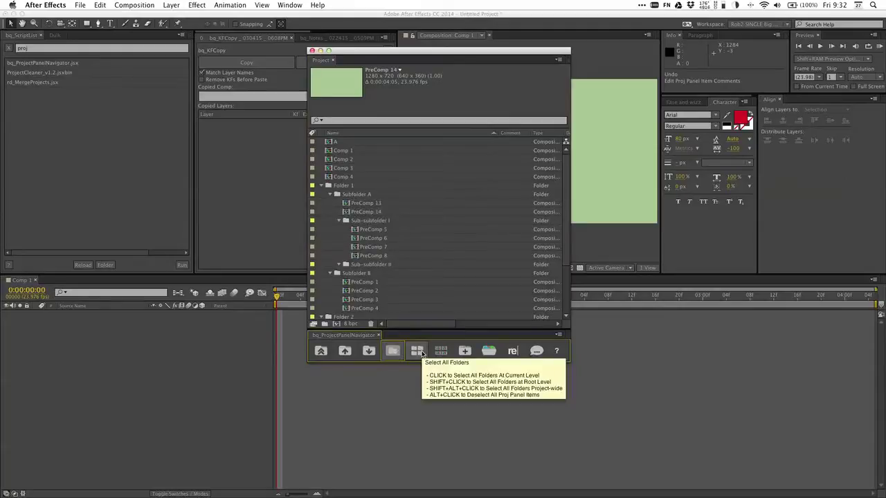
- Select Comp 3 and use it to select all folders at the root level
click(345, 168)
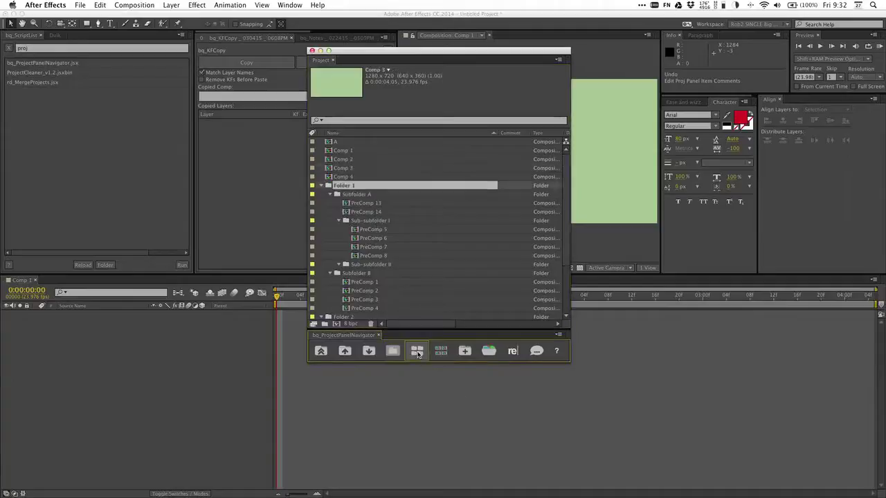
click(417, 351)
scroll(367, 240, down, 5)
scroll(367, 241, up, 3)
scroll(367, 241, down, 3)
- Select nested items down to PreComp 7, select all root-level folders from there, and collapse Folder 1, Folder 2 and Folder 3
click(361, 194)
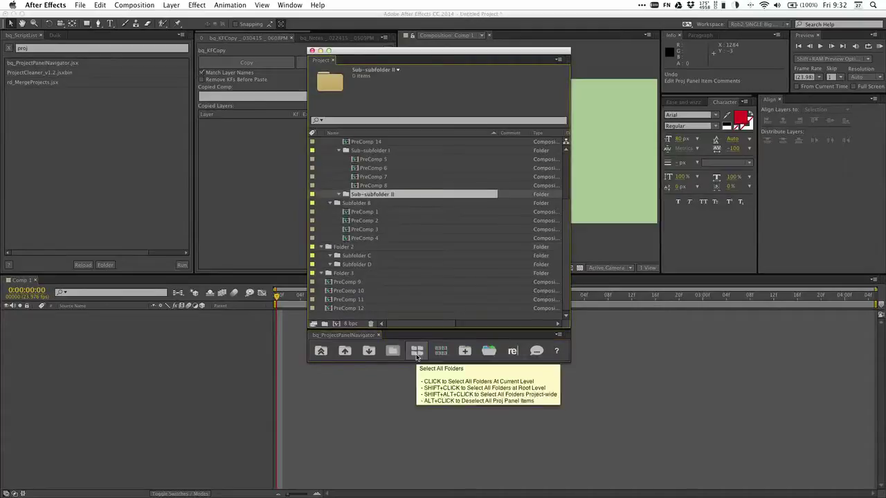
click(386, 220)
scroll(386, 220, up, 3)
scroll(386, 238, down, 1)
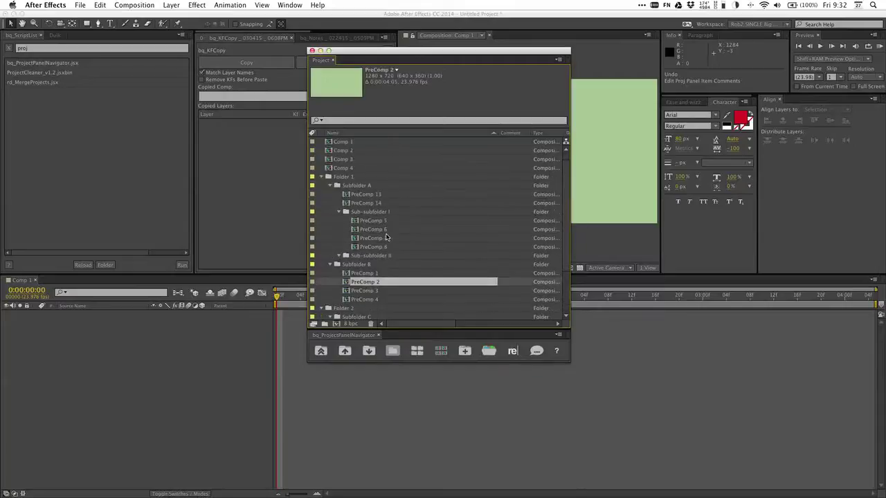
click(386, 238)
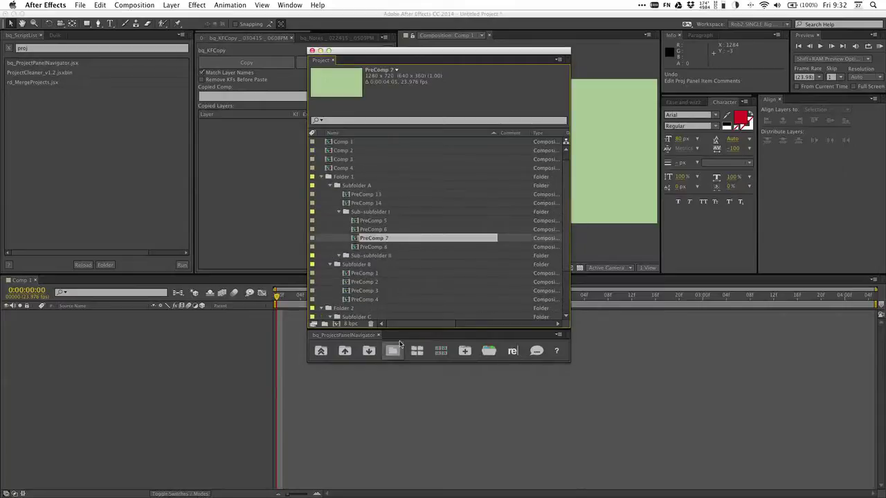
click(417, 352)
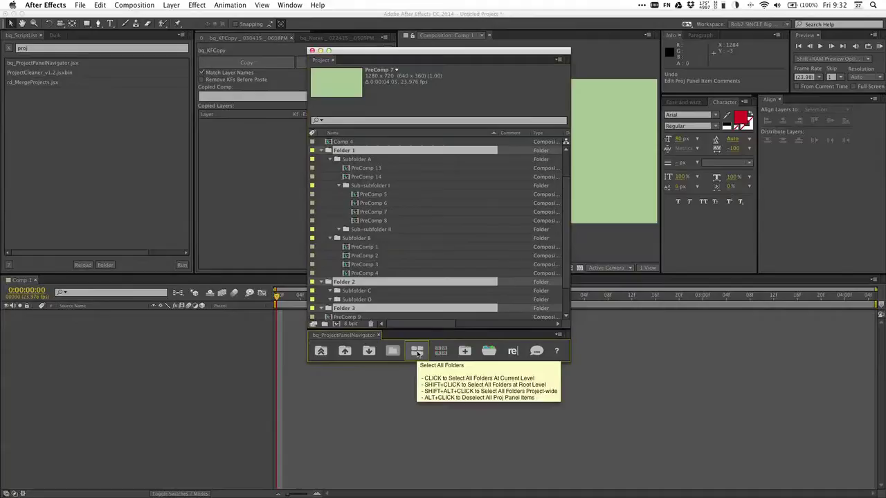
click(417, 351)
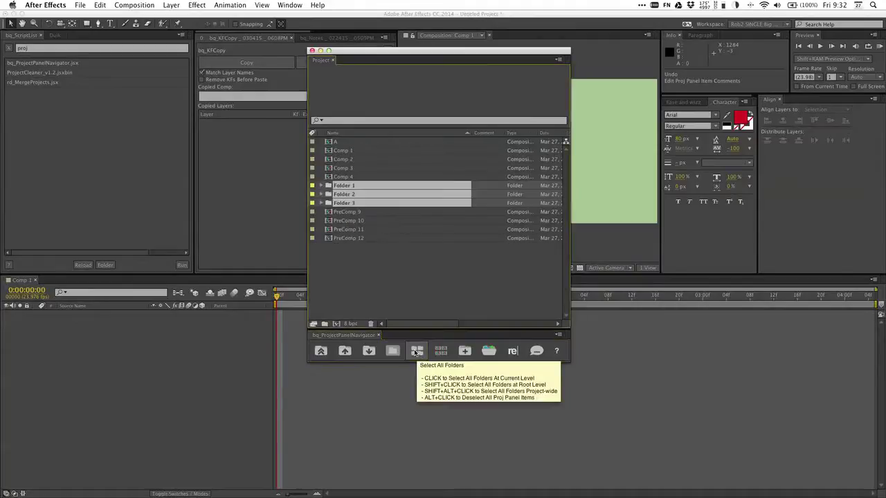
- Expand the root folders, select all folders project-wide starting from Comp 3, and deselect all project items
click(410, 348)
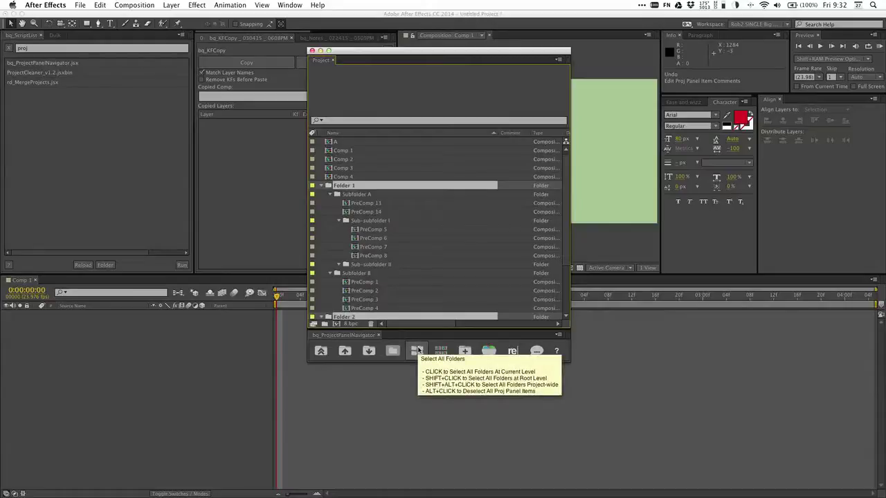
click(360, 167)
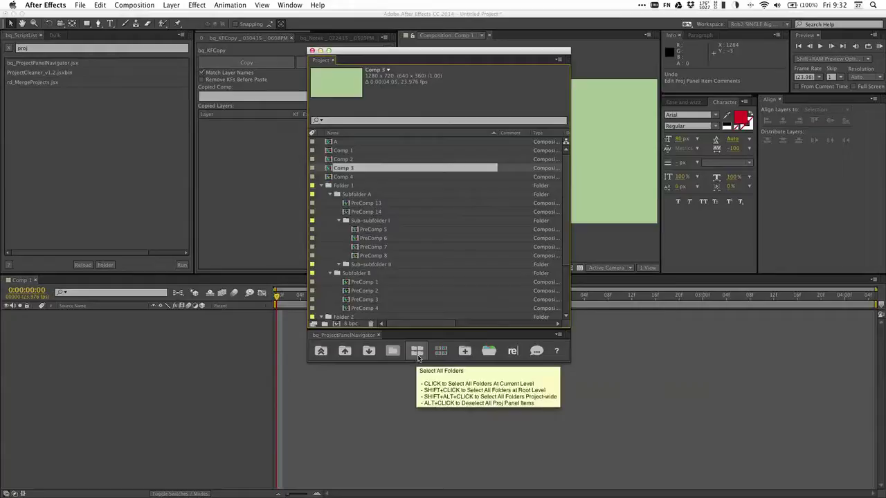
click(417, 353)
scroll(382, 239, down, 4)
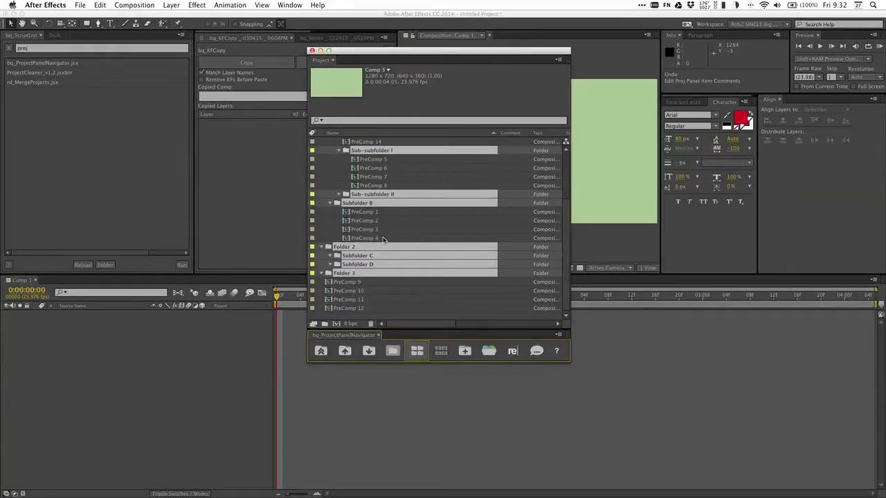
scroll(383, 240, up, 4)
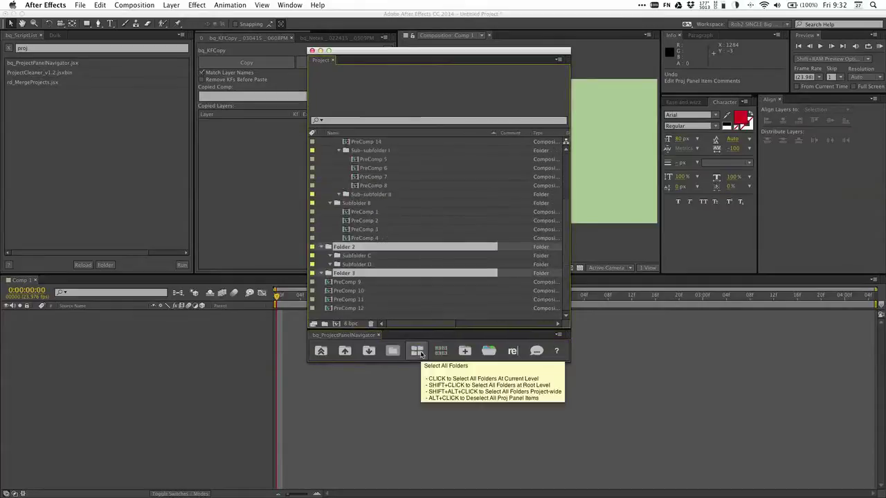
click(420, 353)
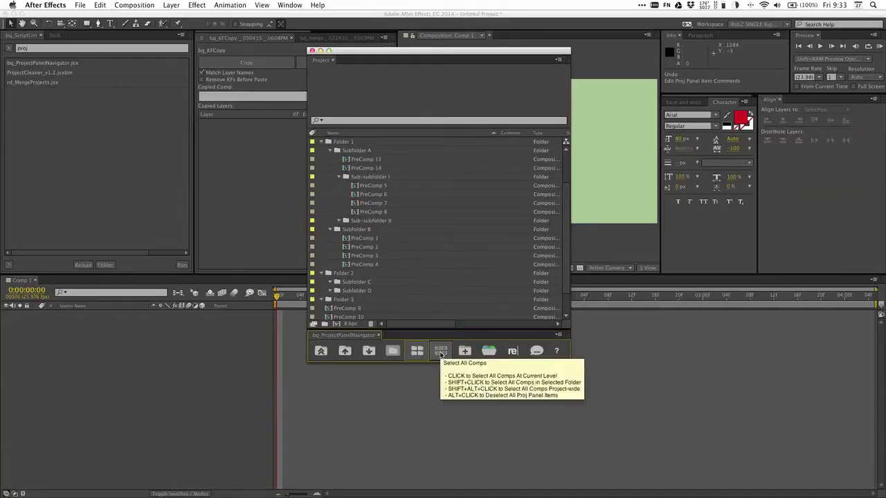
- Select all comps at the current level, first from PreComp 13 and again from Sub-subfolder I
click(440, 353)
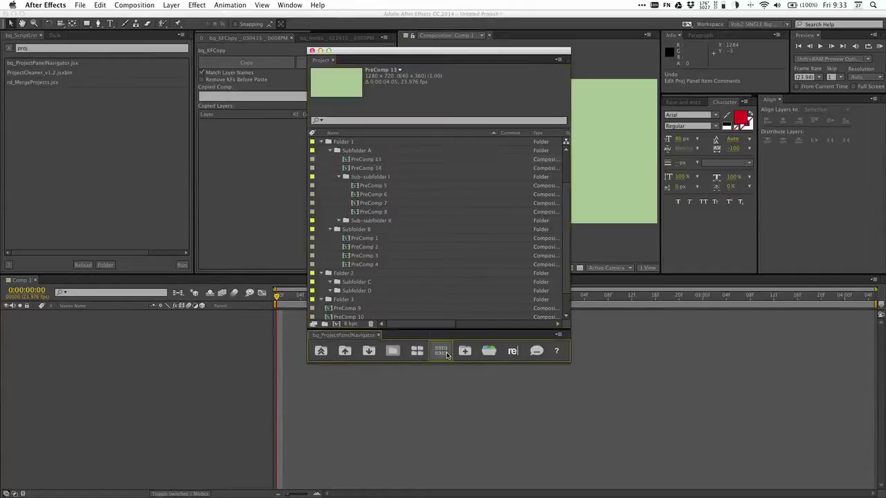
click(440, 351)
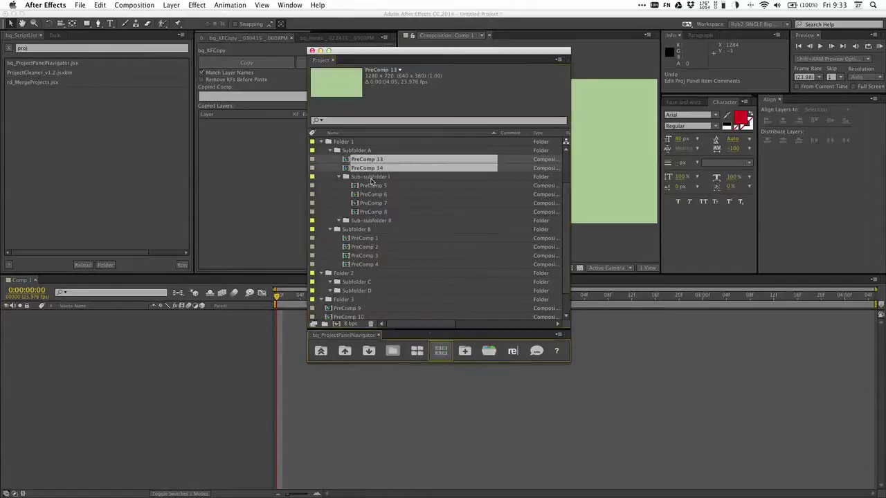
click(370, 178)
click(440, 351)
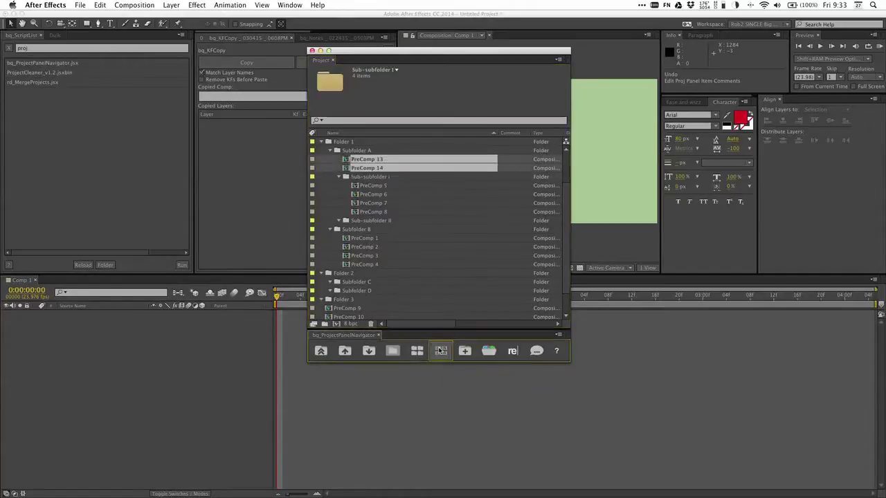
- Select all comps inside Sub-subfolder I and deselect all project items
click(381, 177)
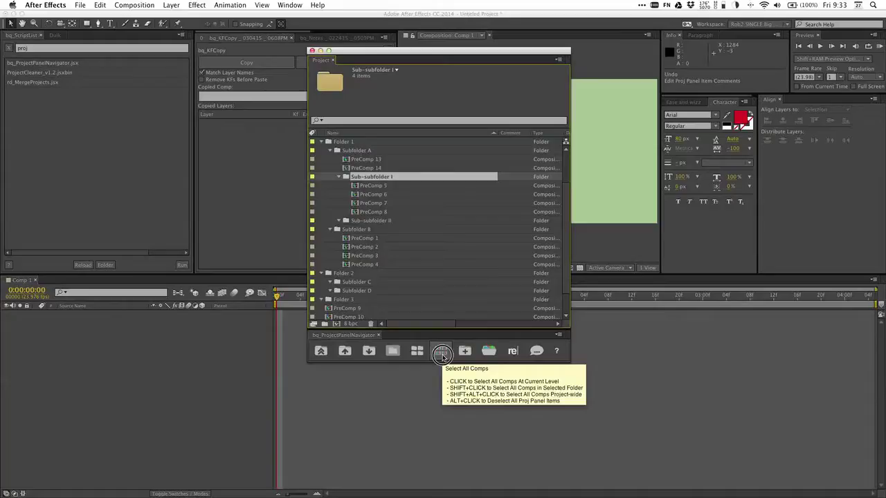
shift+click(441, 353)
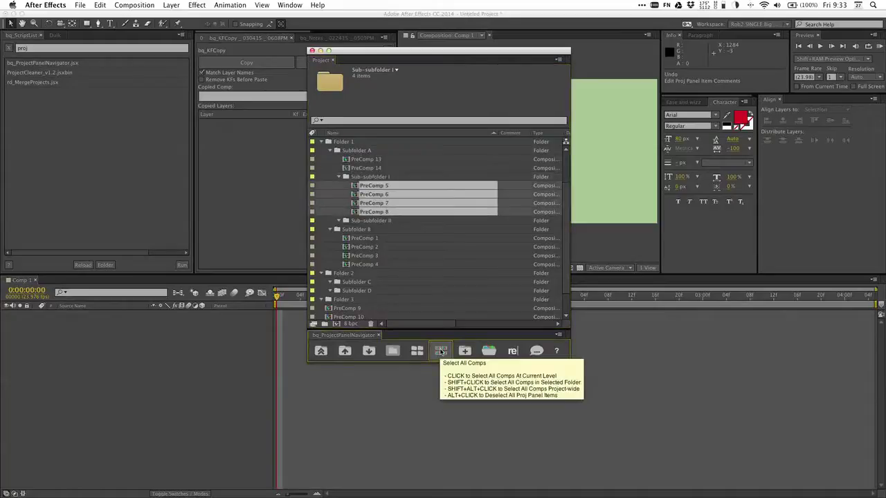
alt+click(441, 352)
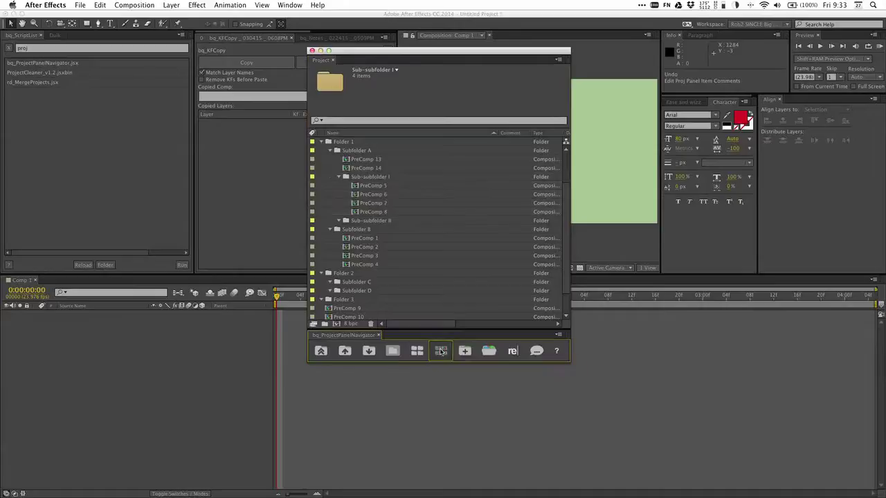
- Select all comps project-wide and clear the selection
click(441, 352)
scroll(412, 286, down, 1)
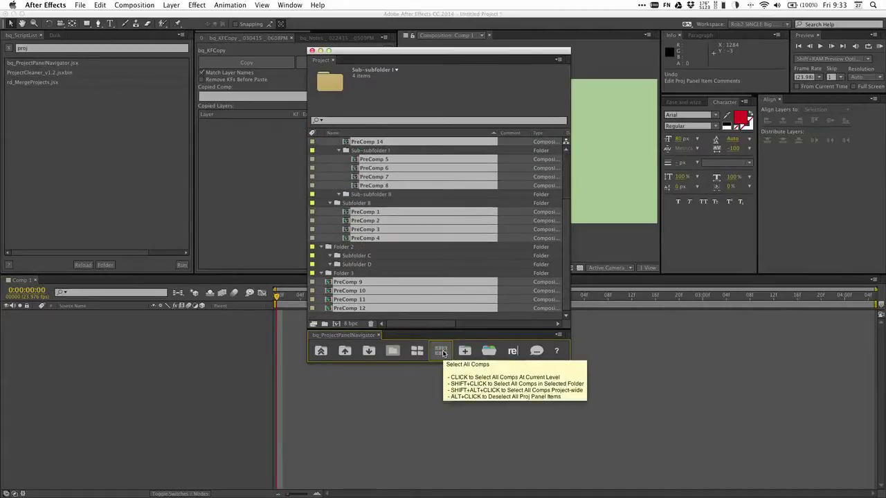
alt+click(441, 352)
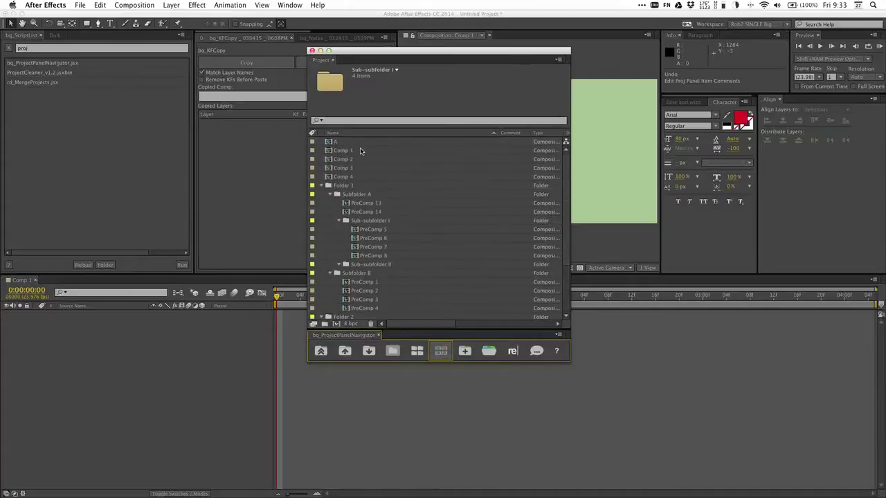
click(355, 168)
click(383, 230)
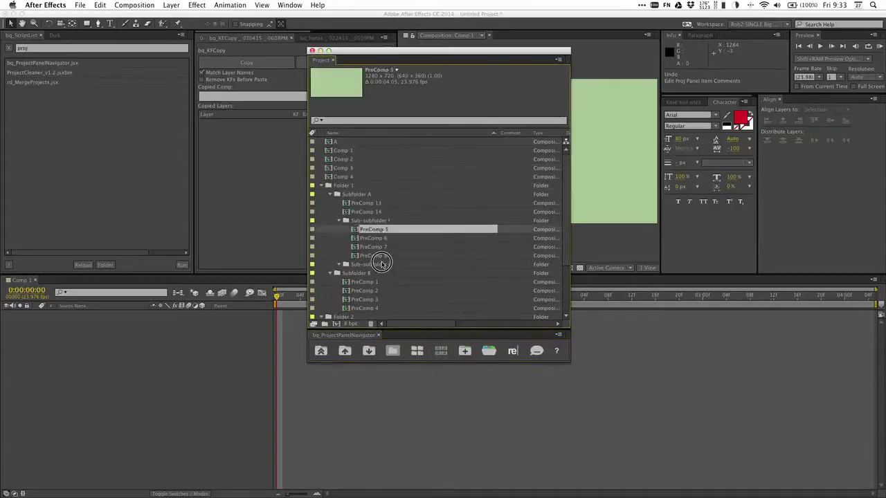
click(381, 265)
click(380, 248)
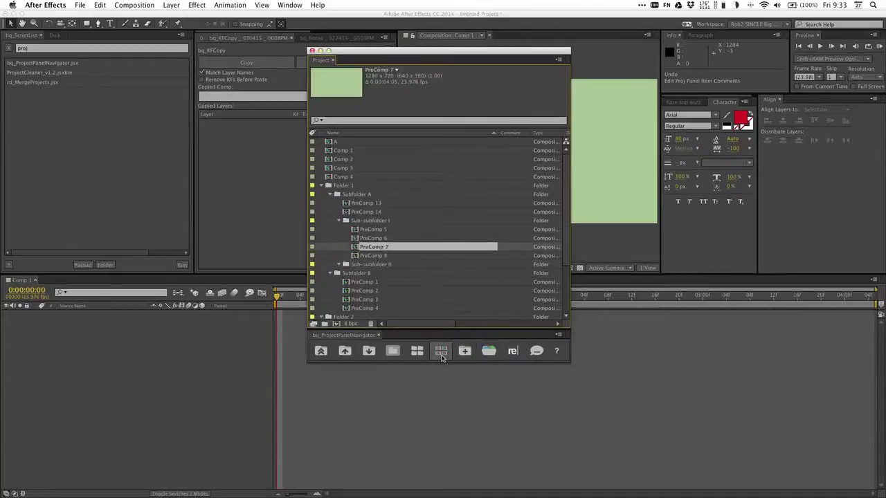
click(385, 229)
click(383, 212)
- Select Subfolder A through Sub-subfolder II, create a standard new folder named fdsfdsa, and undo it
click(379, 194)
shift+click(375, 265)
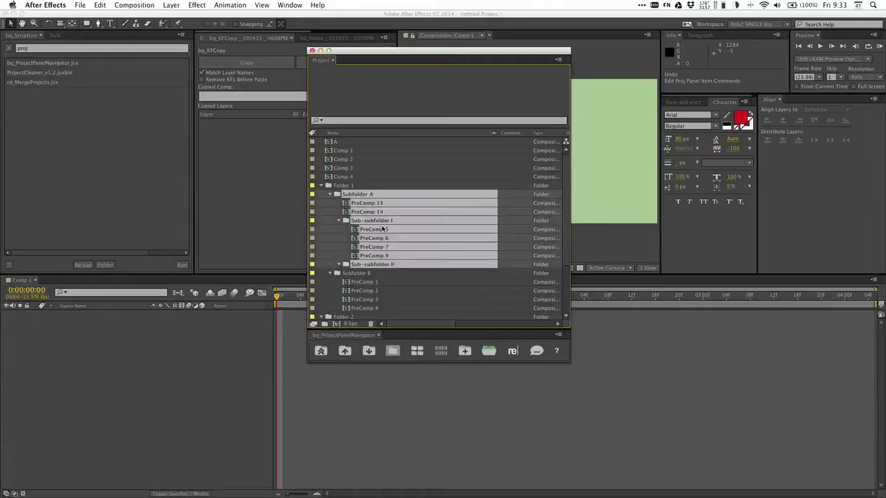
click(325, 324)
text(fds)
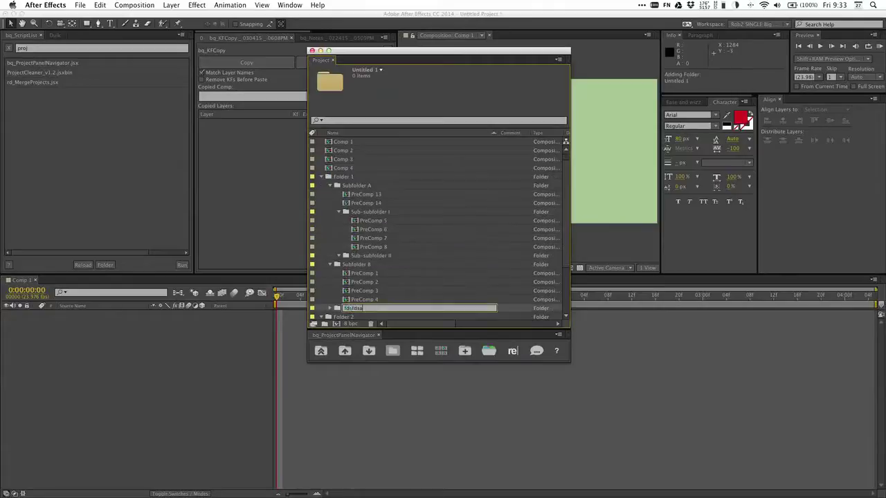
text(fdsa)
key(super+z)
- Group the items from Subfolder A through PreComp 4 into a new folder named New Folder, and undo the grouping
click(391, 247)
click(371, 189)
shift+click(381, 299)
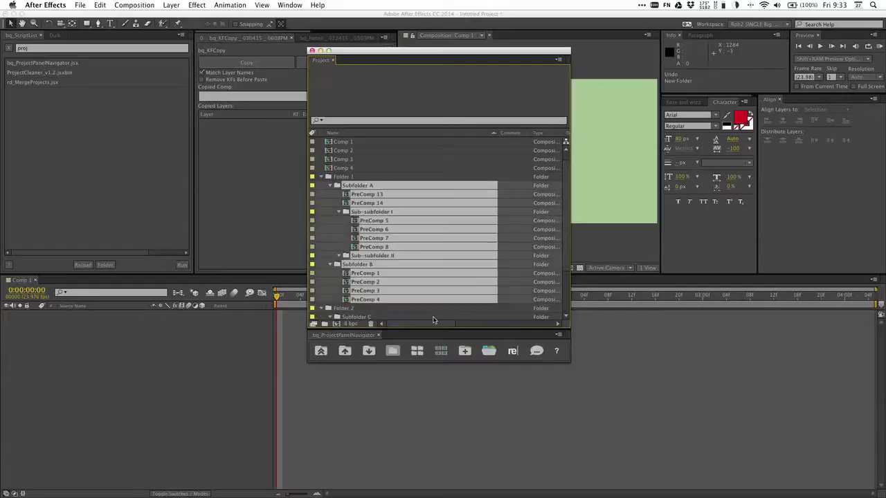
click(464, 350)
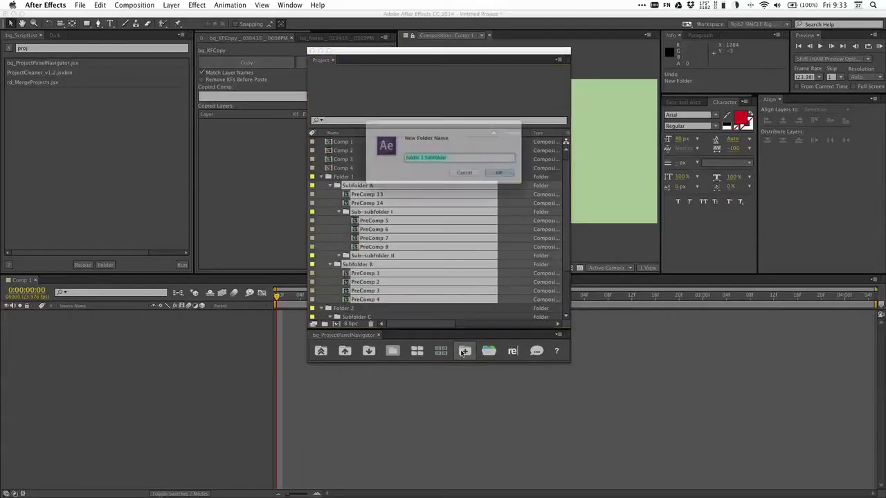
text(New Folder)
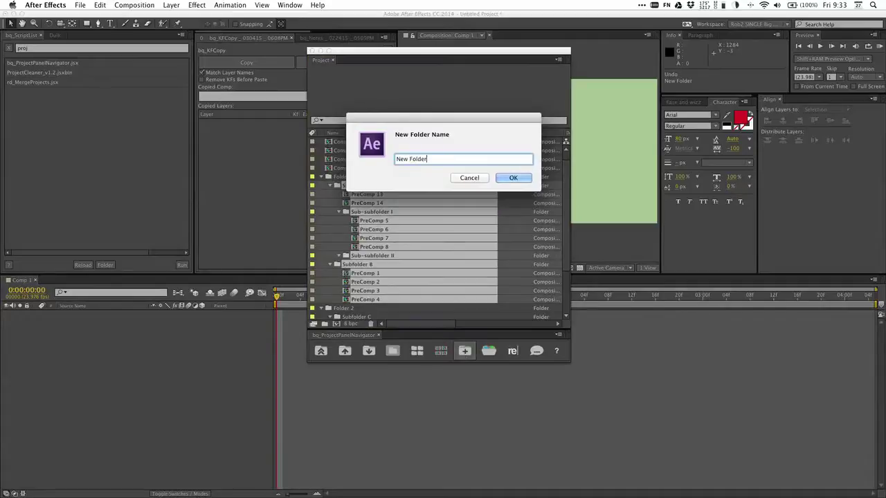
key(Return)
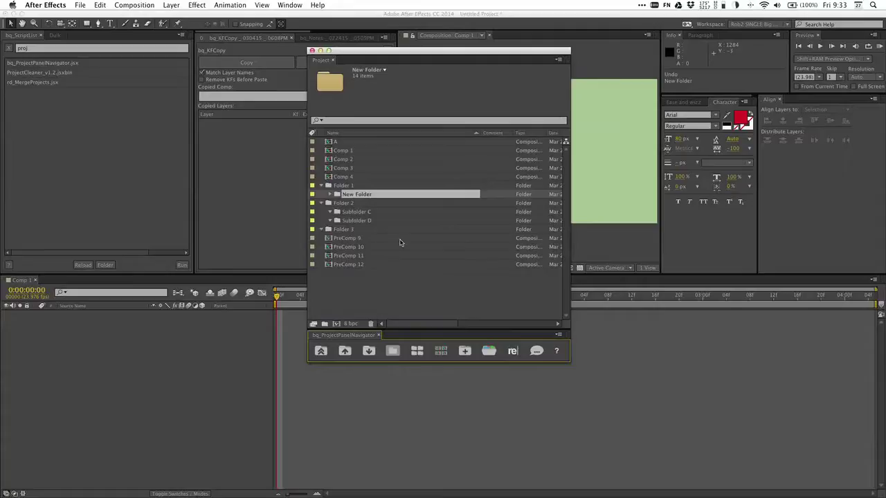
key(super+z)
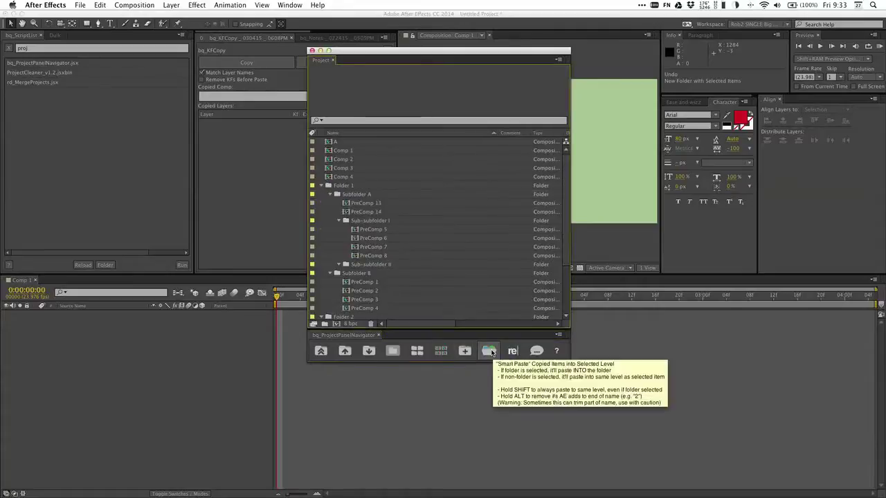
- Copy PreComp 5, paste it normally with Subfolder A selected, and undo the paste
click(391, 232)
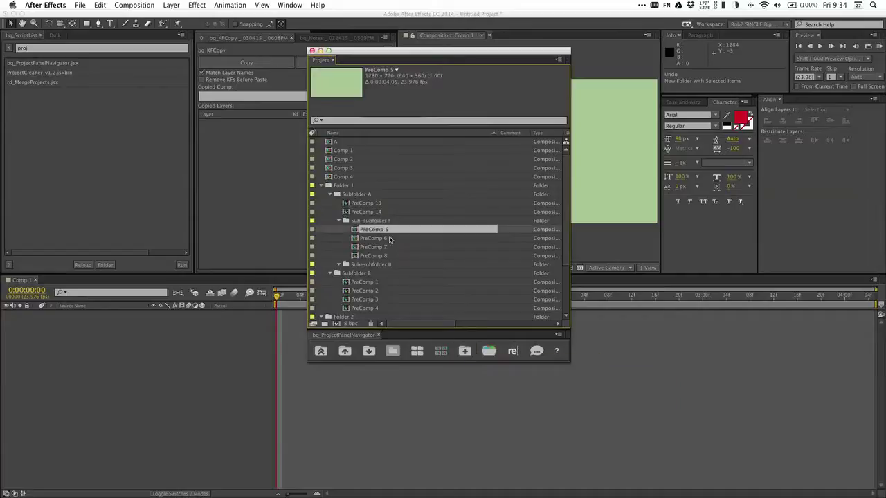
key(super+c)
click(360, 197)
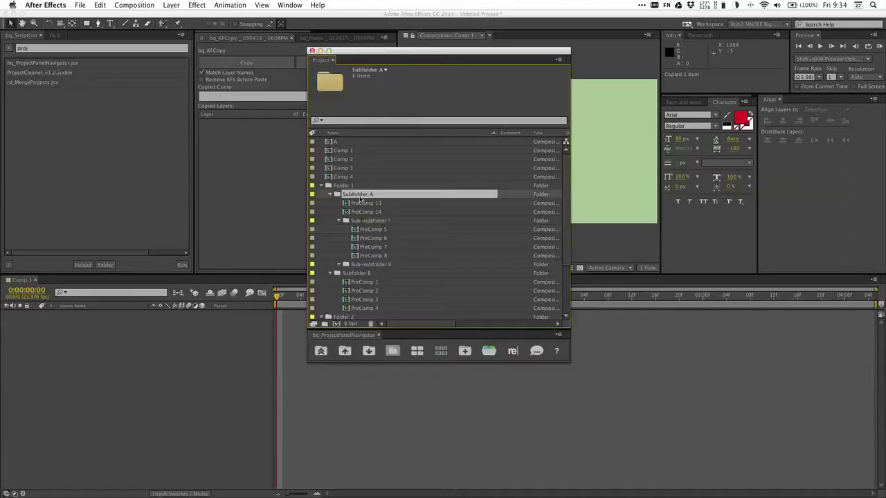
key(super+v)
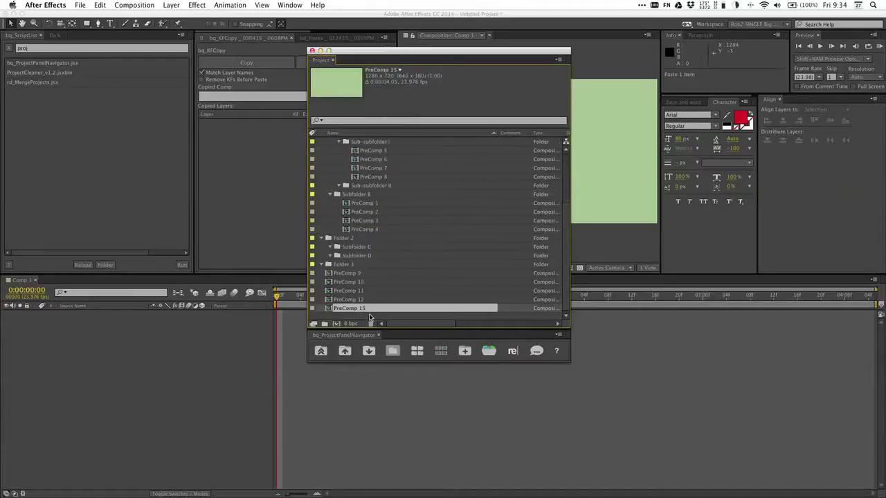
key(super+z)
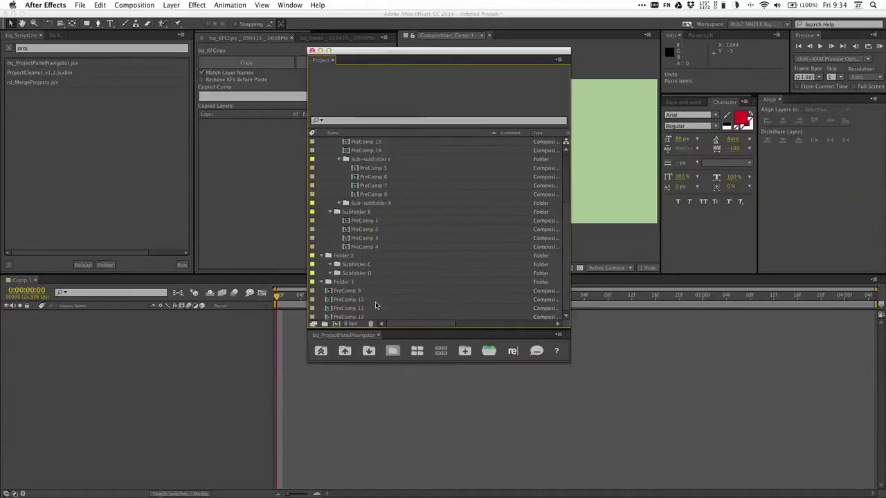
- Smart-paste the copied PreComp 5 into Subfolder A and undo it
click(361, 196)
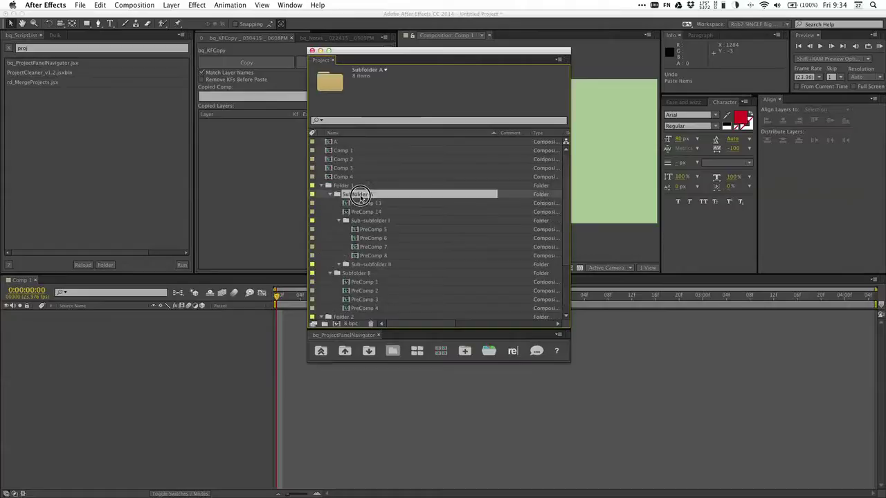
click(488, 352)
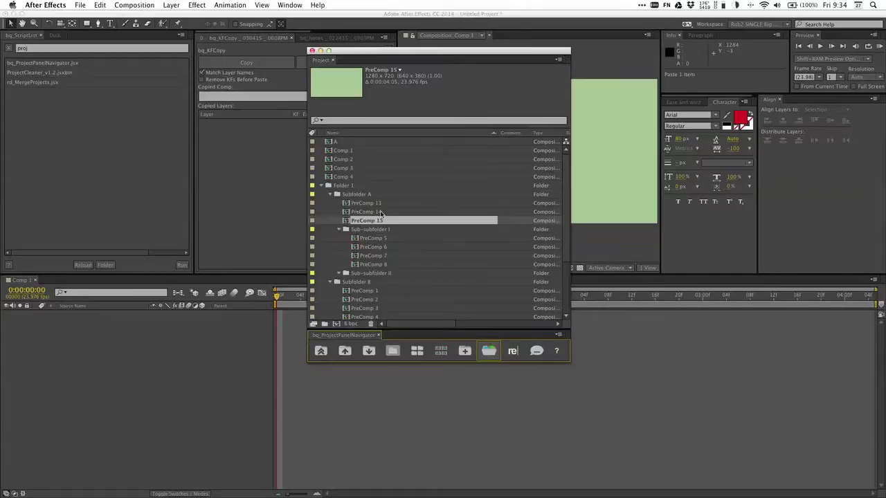
key(super+z)
- Smart-paste the copied comp at the same level as PreComp 13 and undo it
click(374, 238)
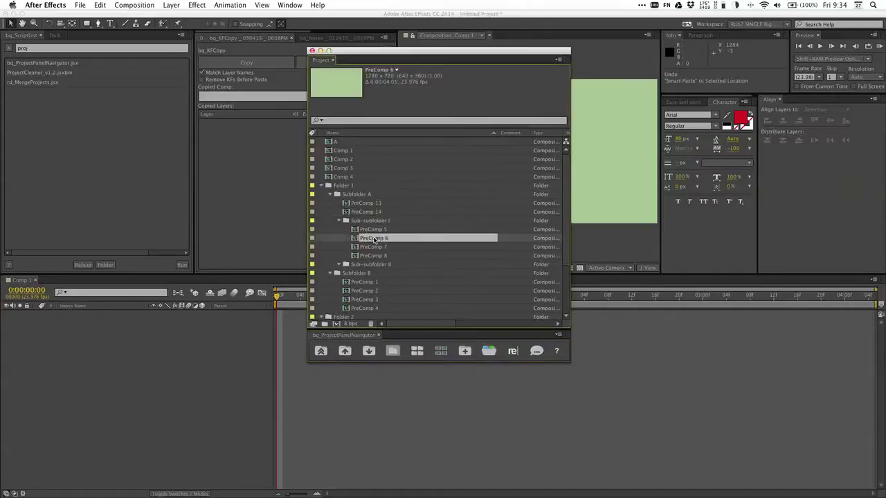
click(363, 204)
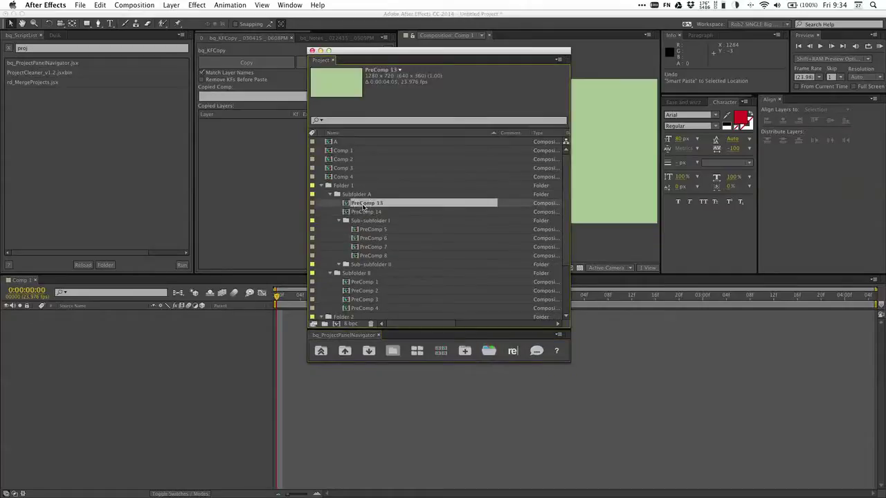
click(490, 353)
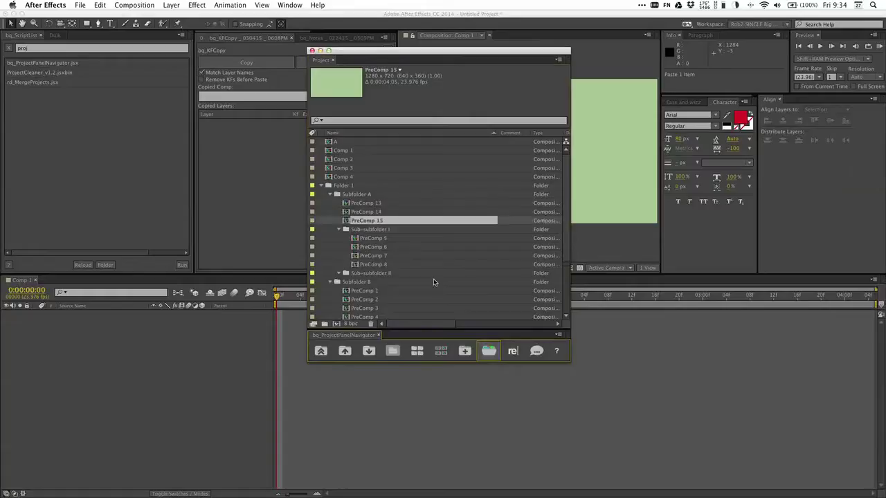
key(super+z)
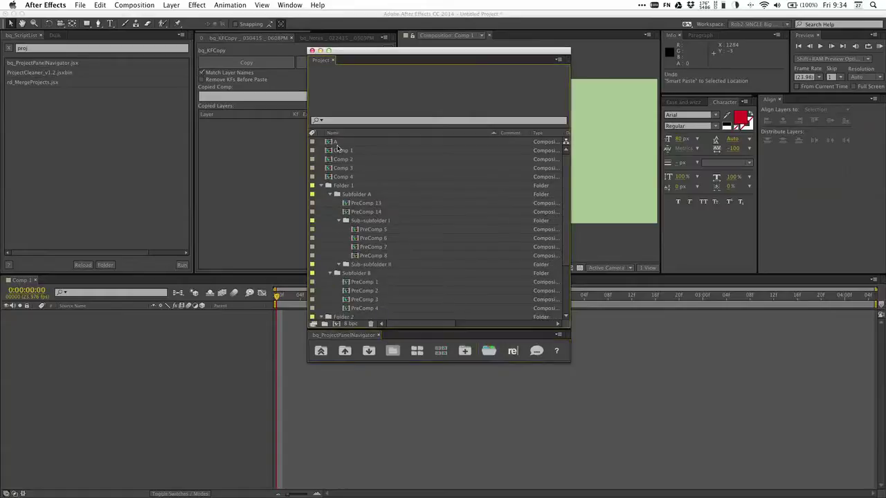
- Copy comp A, paste it normally at the root level, and undo the paste
click(336, 142)
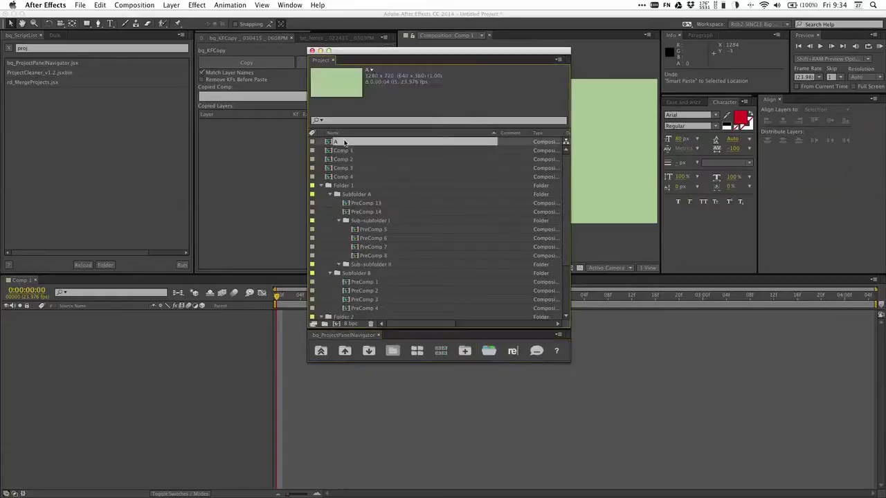
key(super+v)
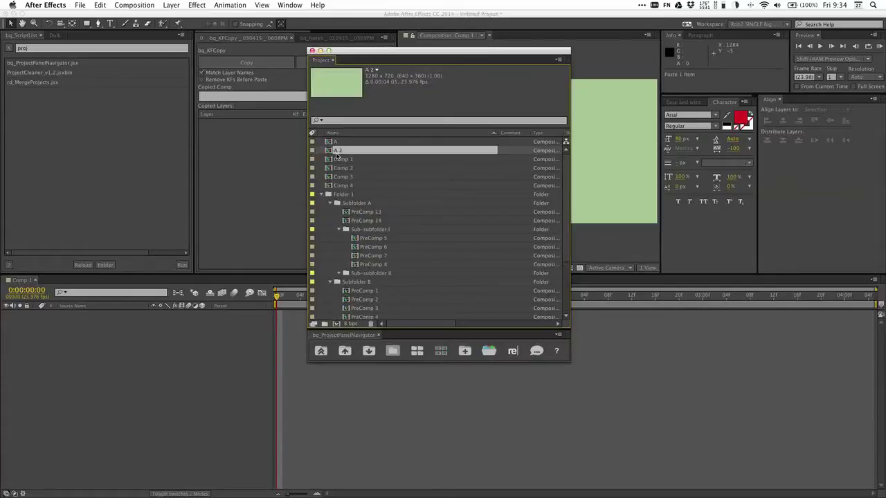
key(super+z)
- Smart-paste the copied comp A into Subfolder A and undo it
click(359, 196)
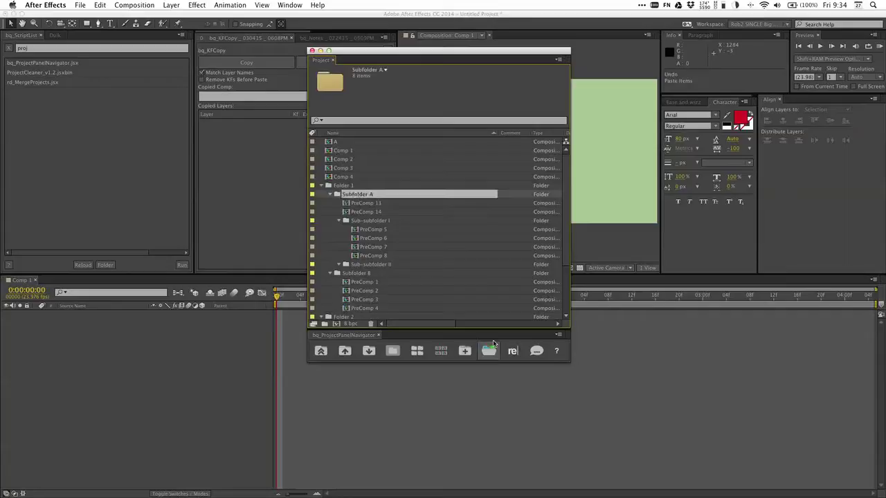
click(488, 351)
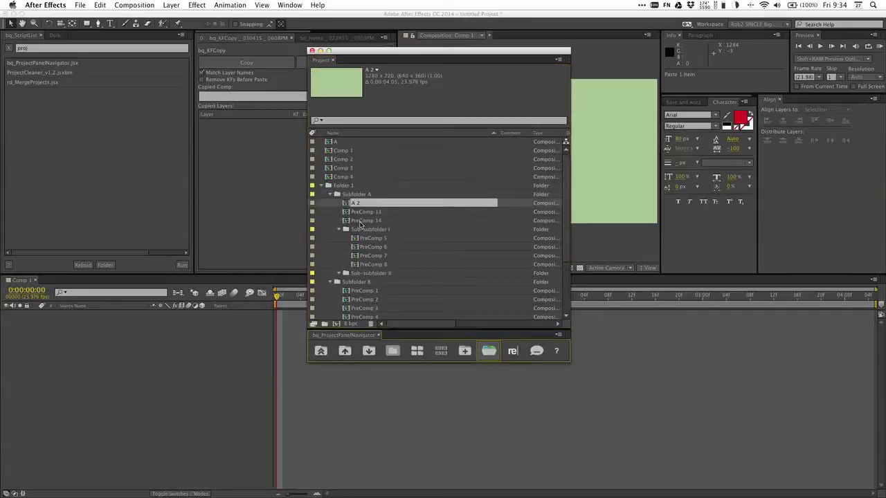
key(super+z)
- Smart-paste comp A into Subfolder A with the number removed from the end of its name, and undo it
click(359, 195)
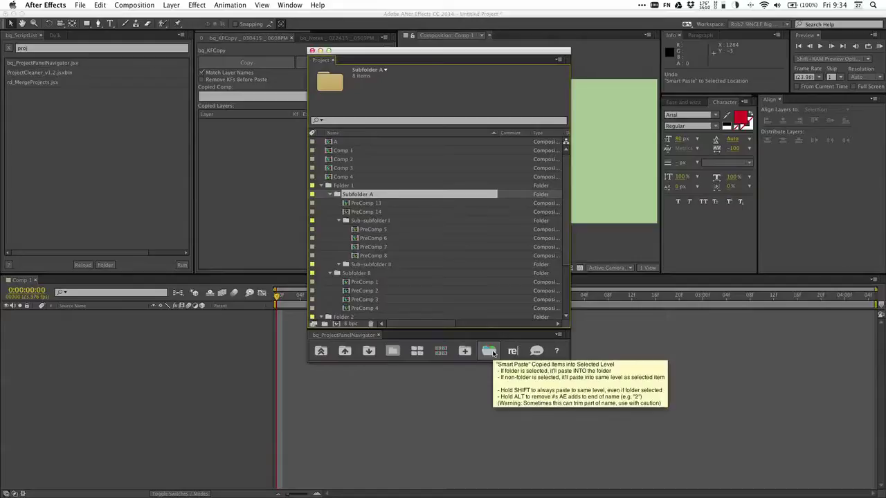
click(490, 351)
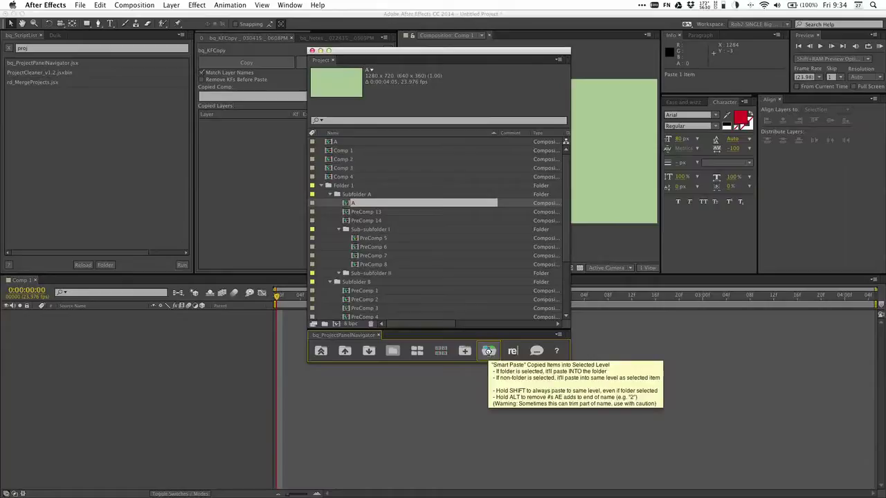
click(488, 351)
click(352, 196)
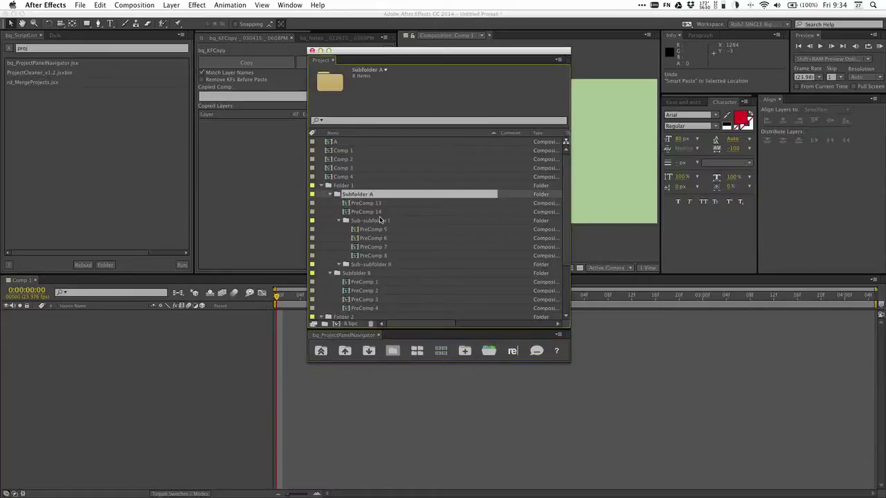
- Repeat the regular smart paste of comp A into Subfolder A, undo it, and reselect the folder
click(489, 351)
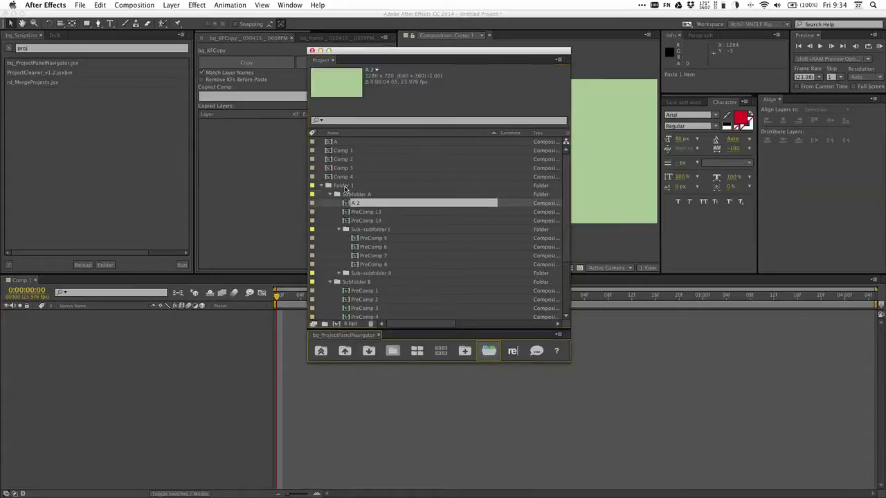
key(super+z)
click(357, 195)
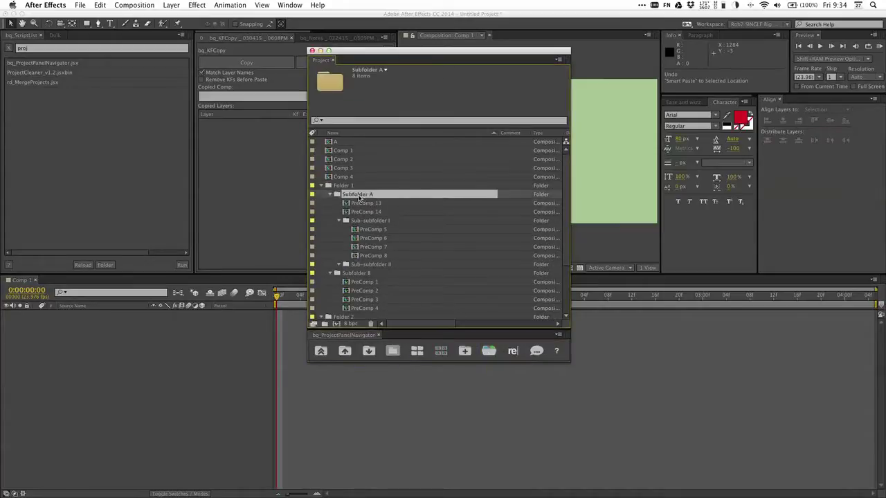
- Collapse Subfolder A, smart-paste comp A at the folder's own level inside Folder 1, and undo the paste
click(337, 194)
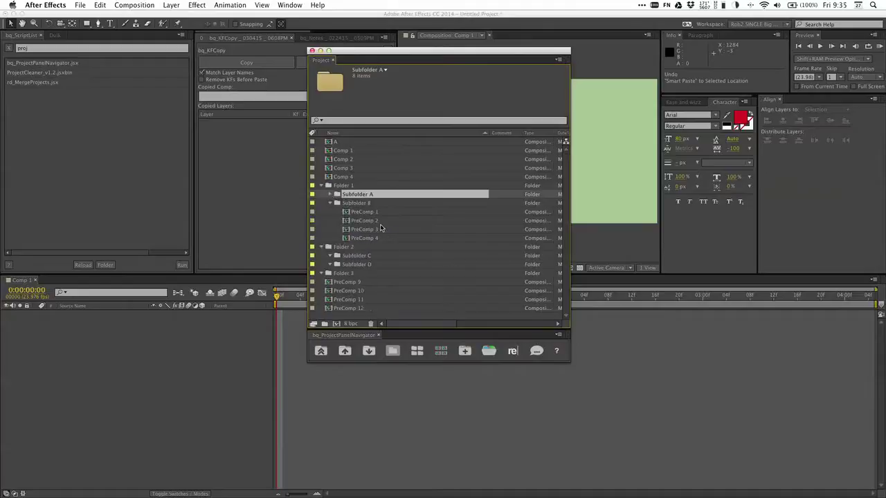
click(489, 351)
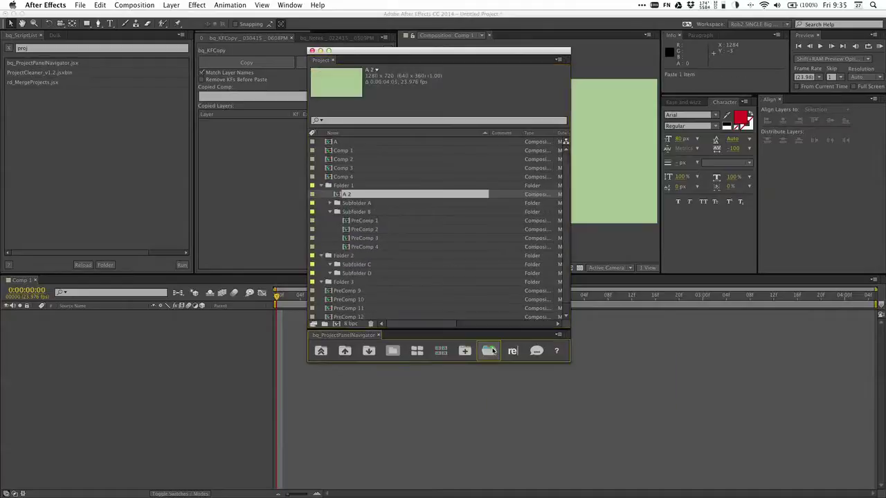
key(super+z)
- Batch rename the items from Subfolder A through PreComp 4, replacing "Folder" with "DAZ", and undo the renaming
click(352, 196)
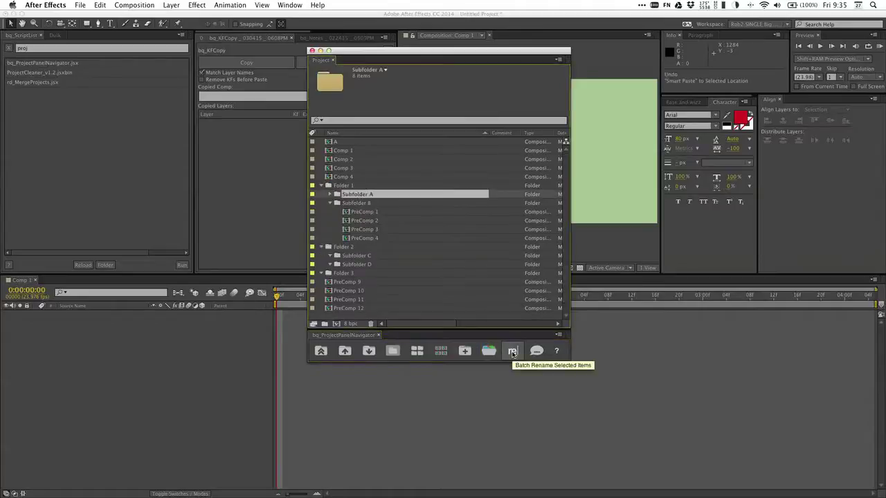
shift+click(362, 238)
click(512, 351)
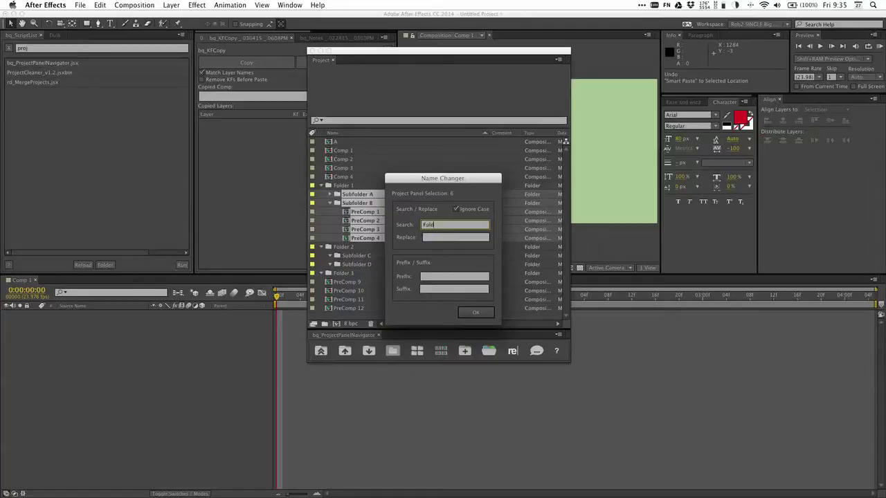
key(Tab)
text(DAZ)
key(Return)
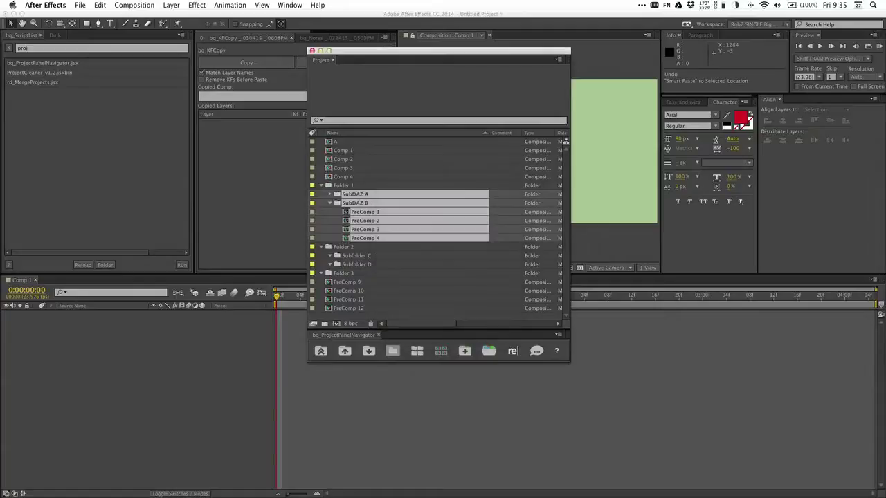
key(super+z)
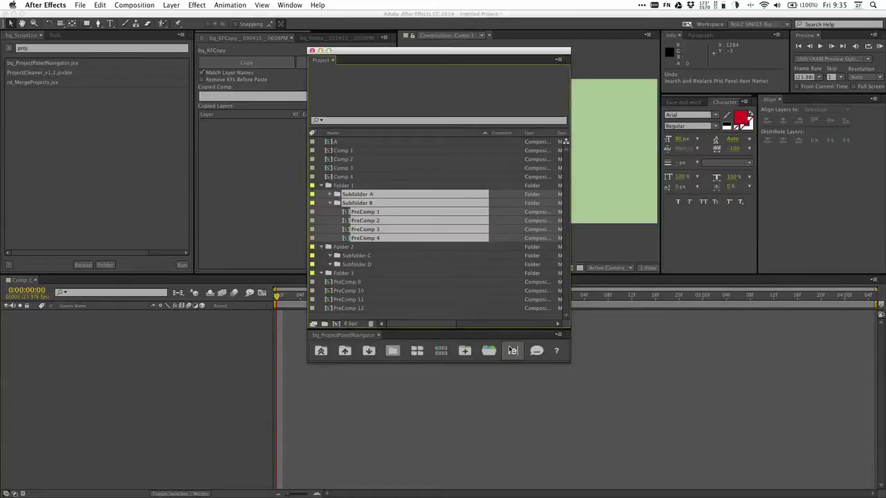
- Batch add the prefix "STUFF! _" to the names of the selected items and undo it
click(513, 353)
click(486, 277)
text(STUFF! _)
key(Return)
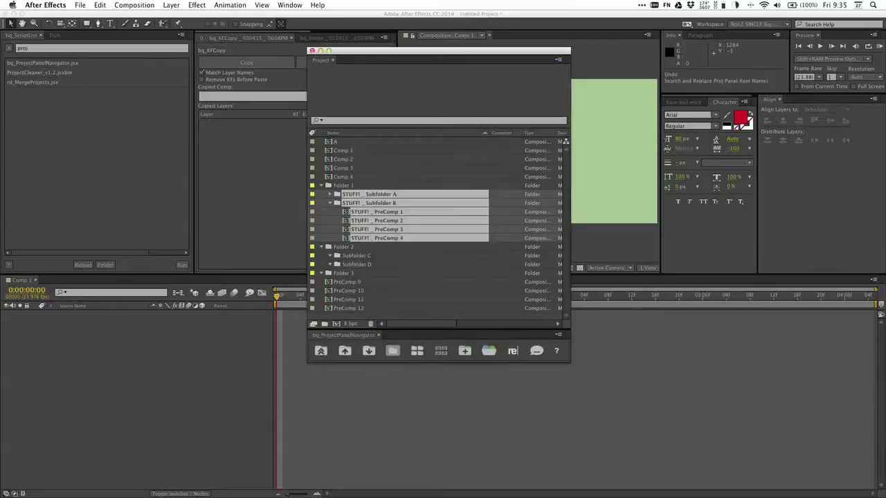
key(super+z)
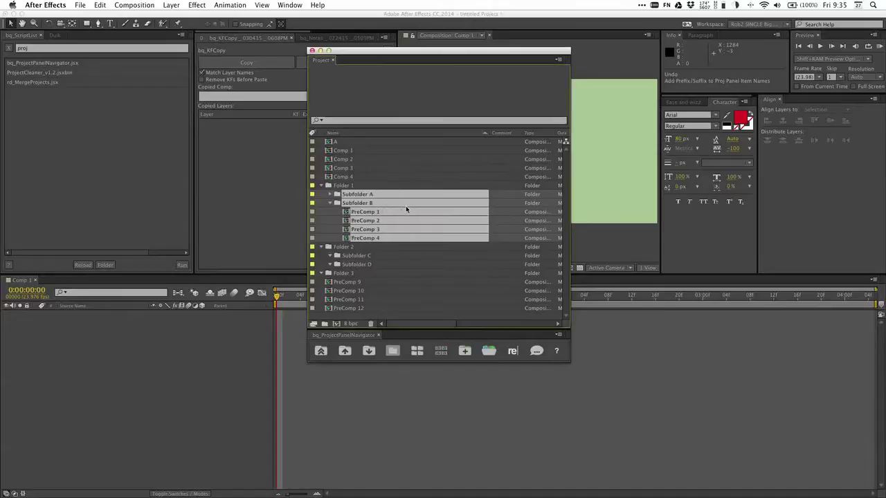
- Open the batch rename dialog, toggle the Ignore Case option, and close the dialog without entering any names
click(513, 351)
click(456, 209)
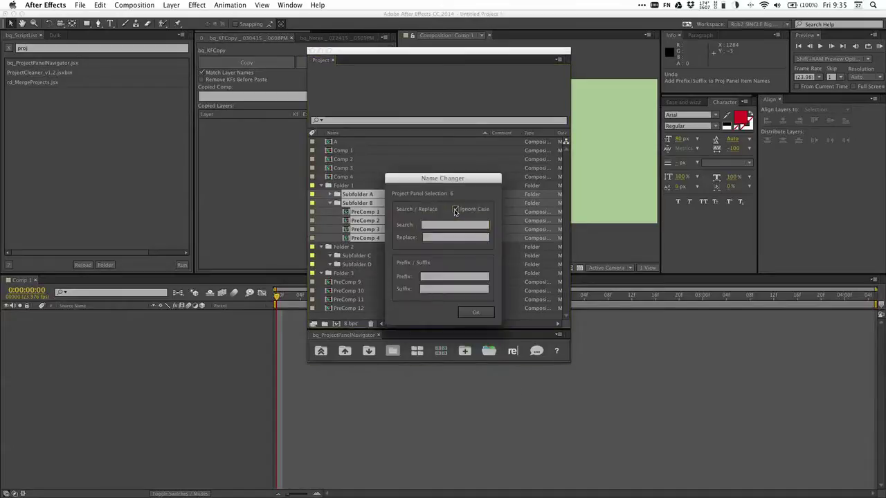
click(475, 312)
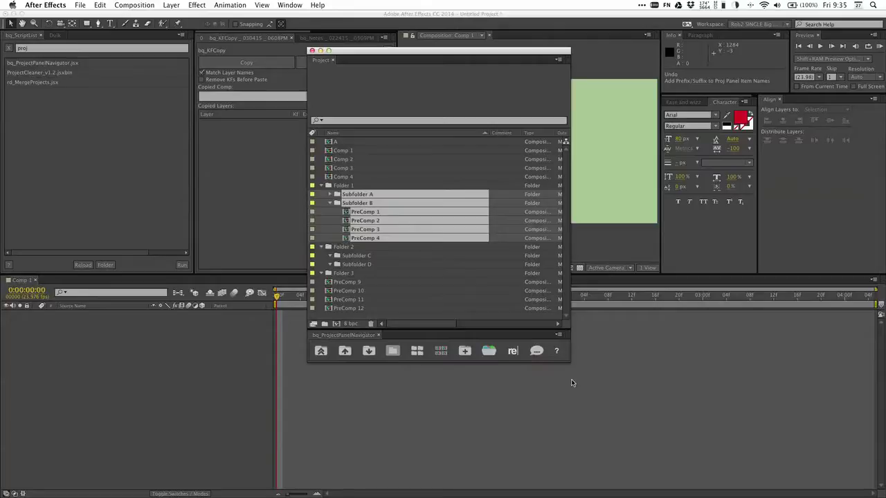
- Move the floating Project window clear of the comment dialog and apply the comment "COMMENT!" to all selected items
click(537, 351)
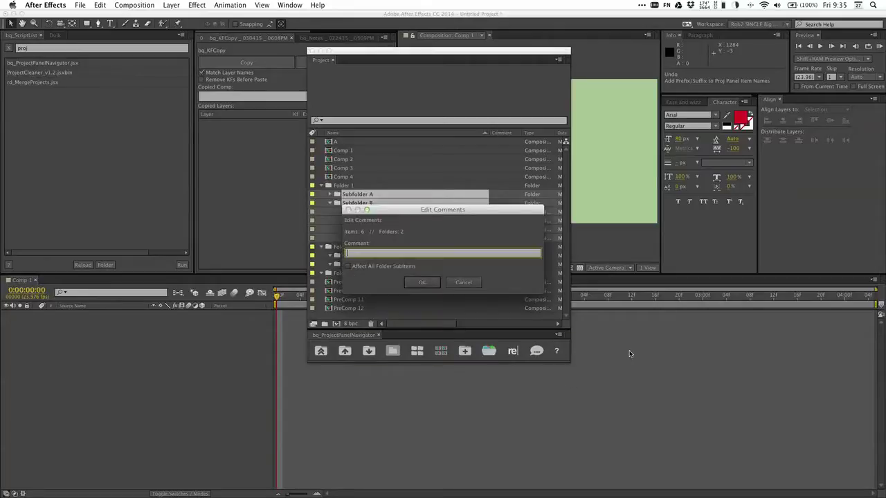
key(Escape)
drag(404, 54, 224, 63)
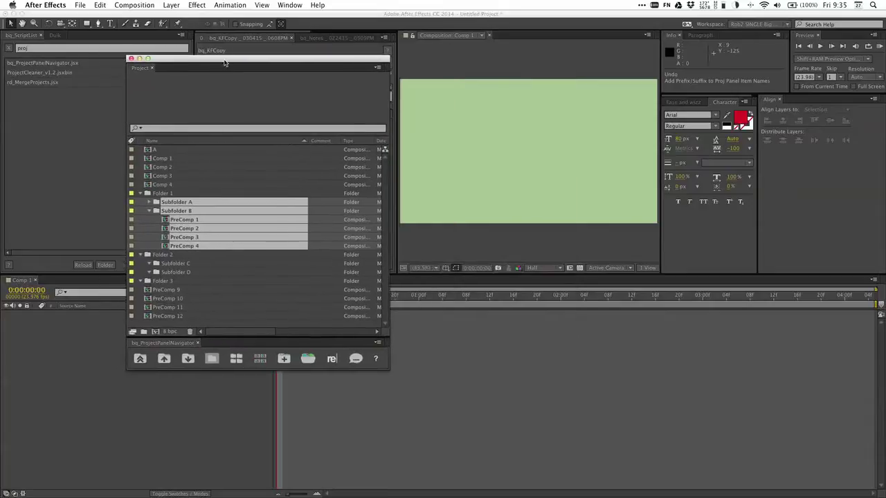
click(356, 358)
text(COMM)
key(Return)
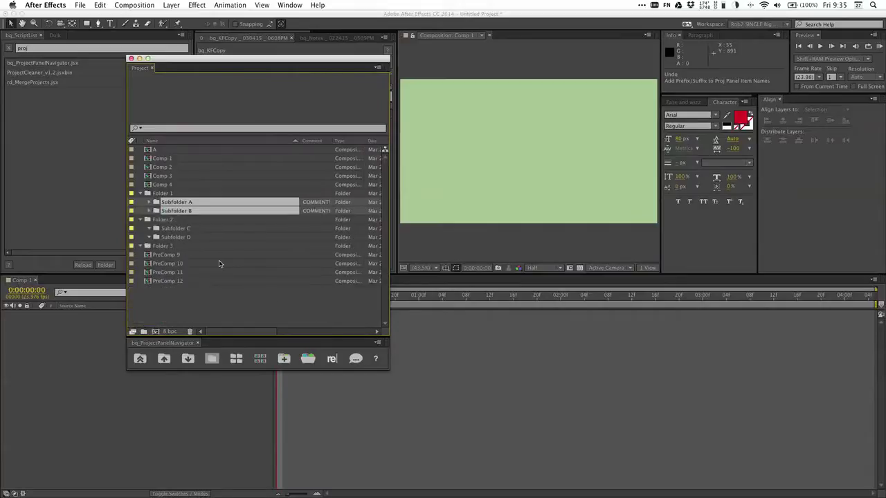
- Apply the comment "Comment!" to Subfolders A and B including all folder subitems, and undo it
click(355, 359)
text(Comment!)
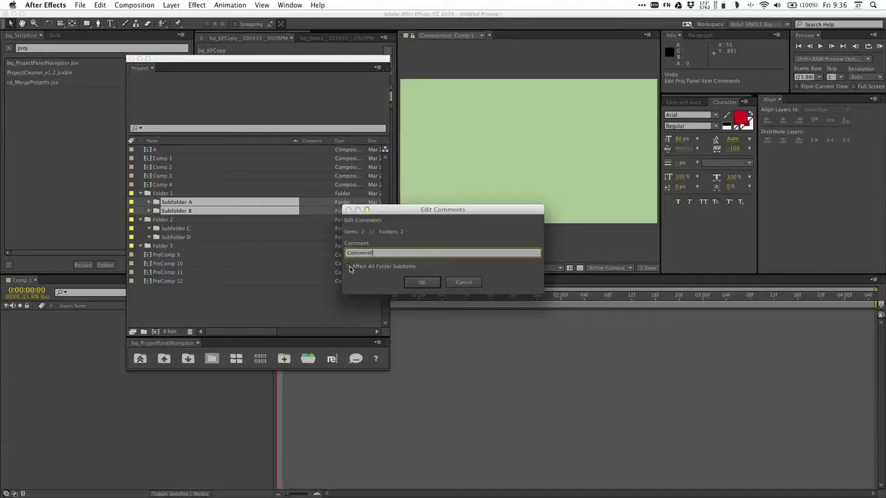
click(349, 267)
click(421, 283)
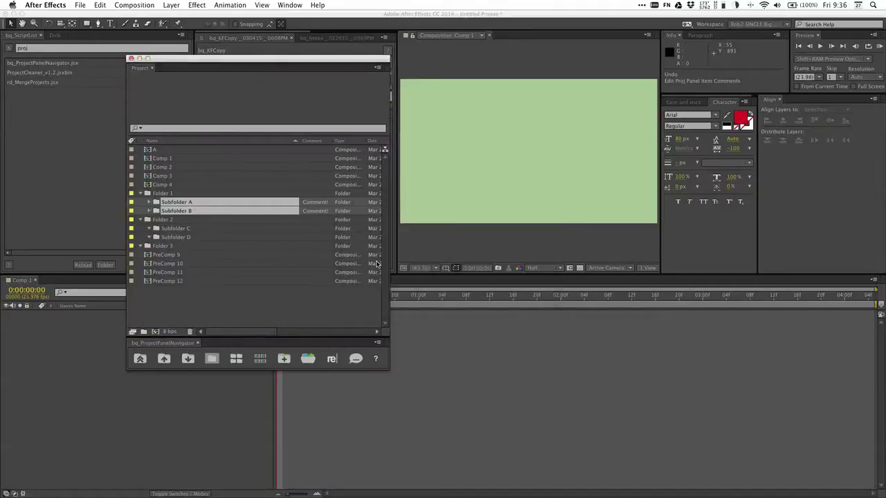
key(super+z)
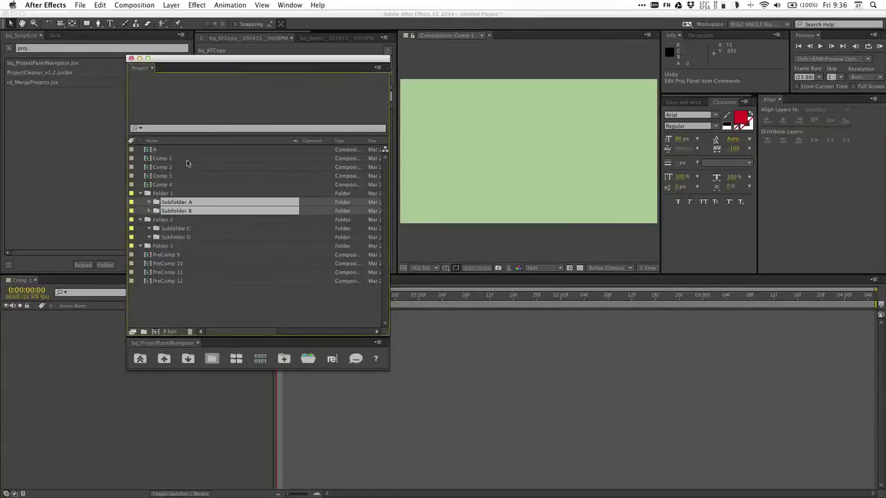
- Select Comp 1 through Comp 4 and give them the individual comments 1, 2, 3 and 4
click(186, 158)
shift+click(187, 185)
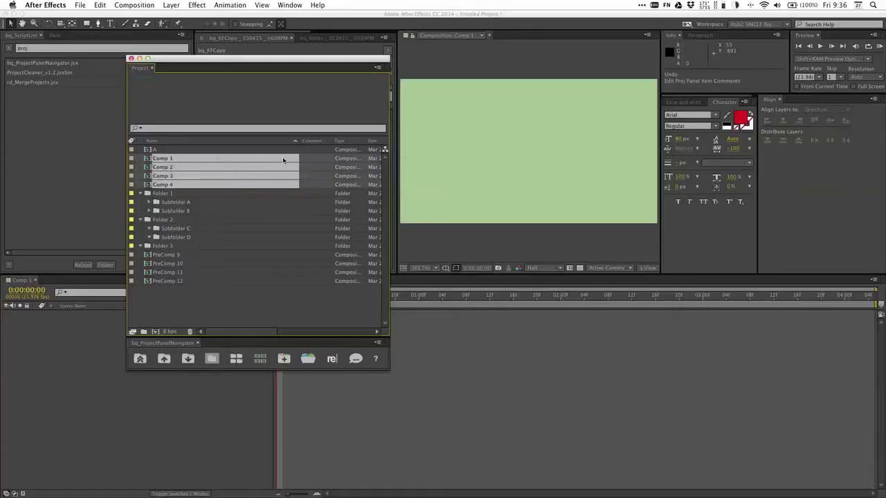
click(355, 358)
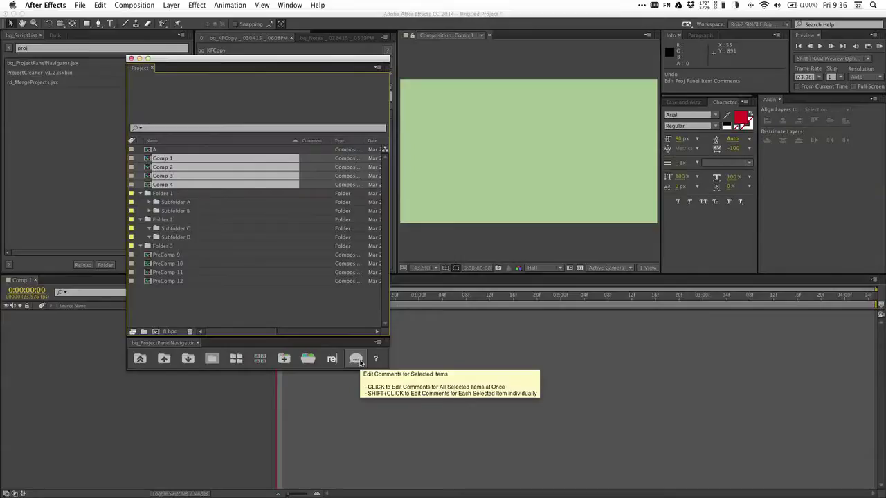
shift+click(356, 359)
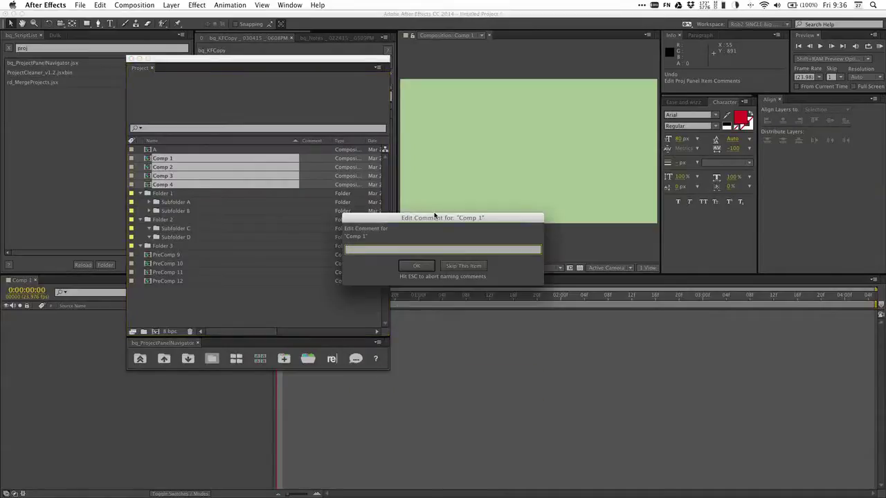
text(1)
key(Return)
text(2)
key(Return)
text(3)
key(Return)
text(4)
key(Return)
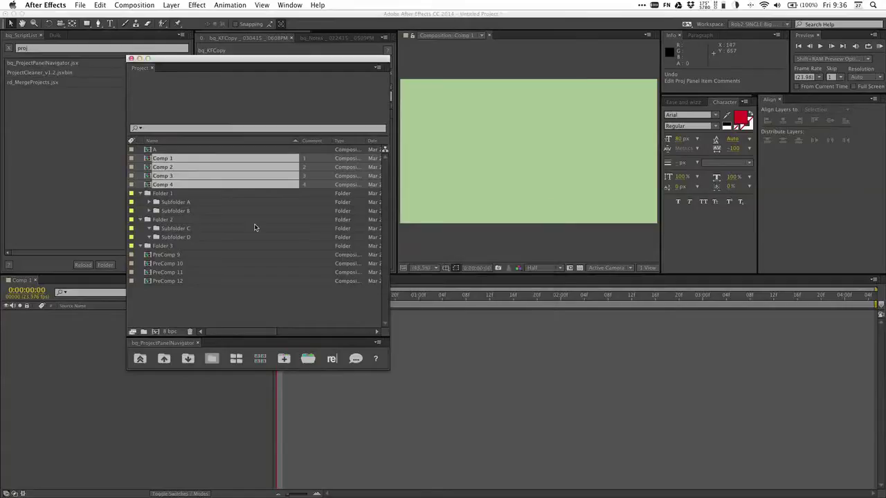
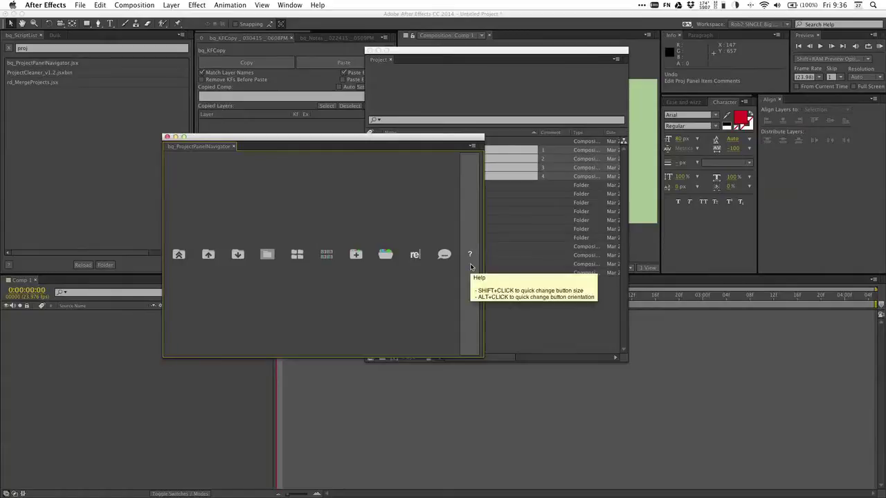
- Toggle the navigator's button orientation between vertical and horizontal twice
mouse_move(471, 266)
mouse_down()
mouse_move(376, 322)
mouse_move(468, 280)
mouse_up()
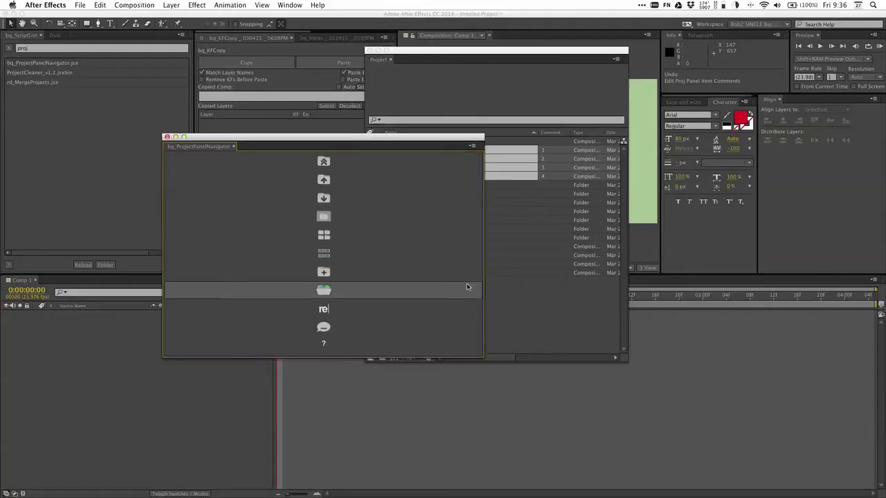
click(335, 346)
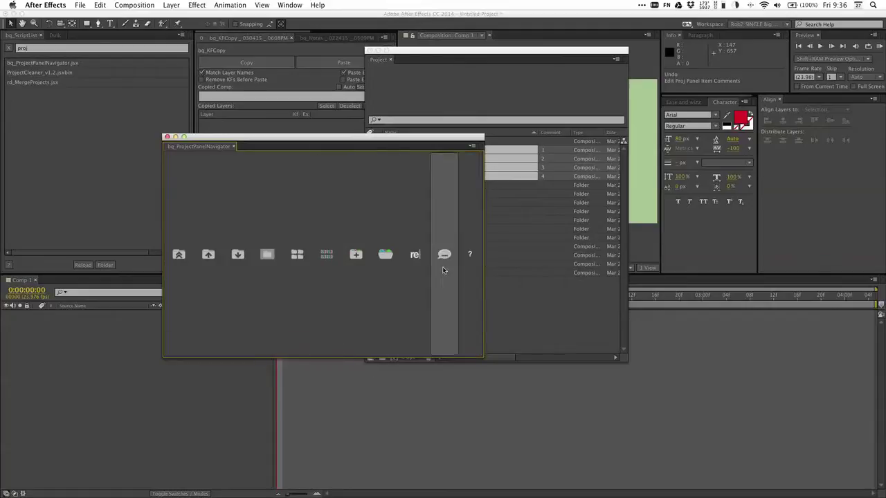
click(470, 254)
alt+click(330, 345)
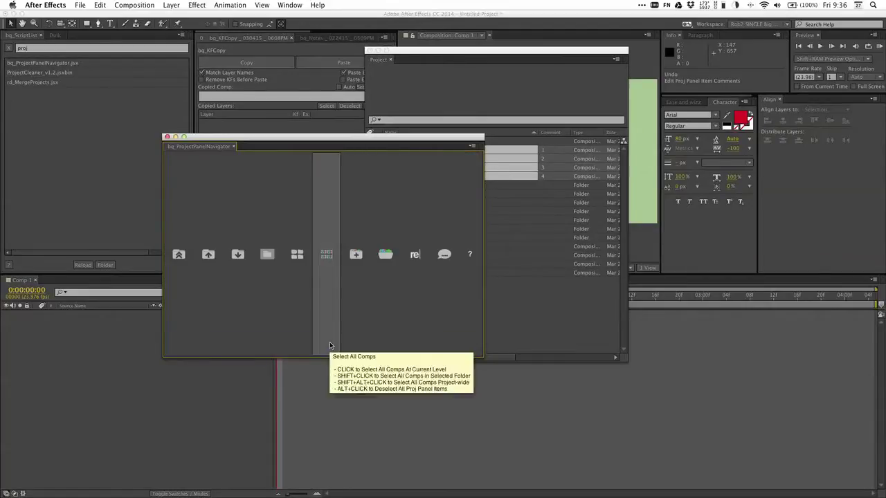
- Switch the navigator to small, vertically stacked buttons and dock it beside the Project panel
shift+click(469, 278)
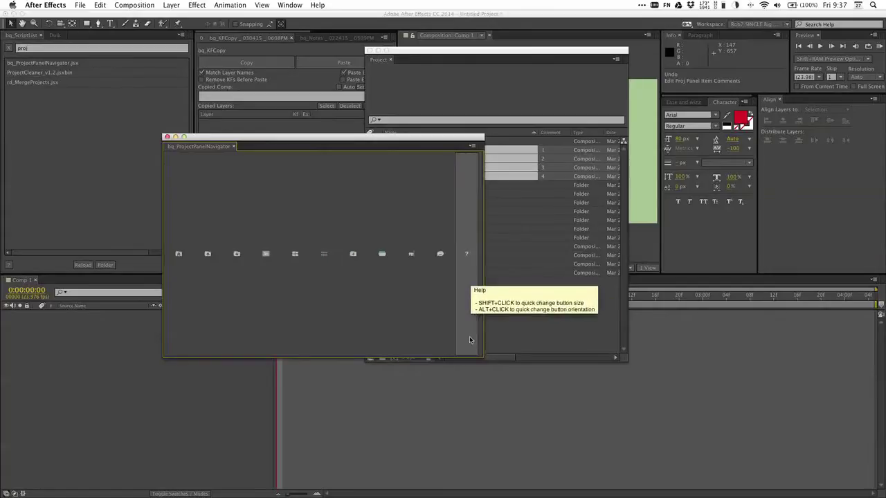
shift+click(465, 276)
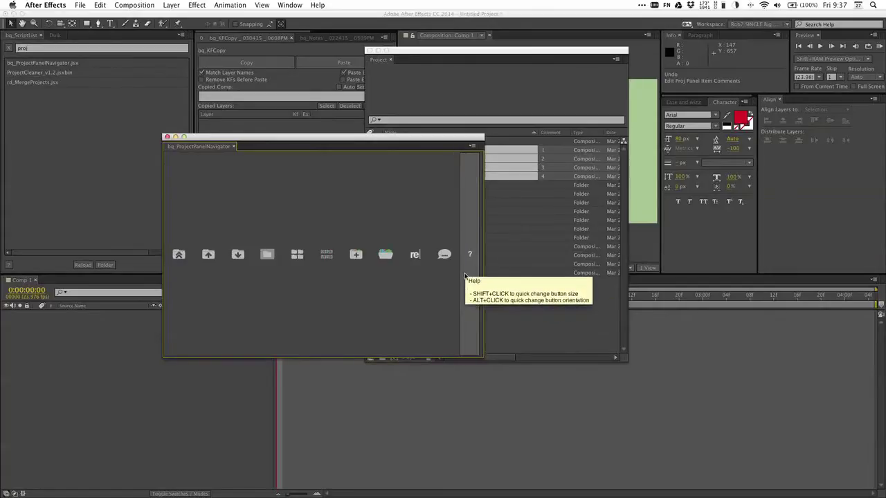
alt+click(470, 222)
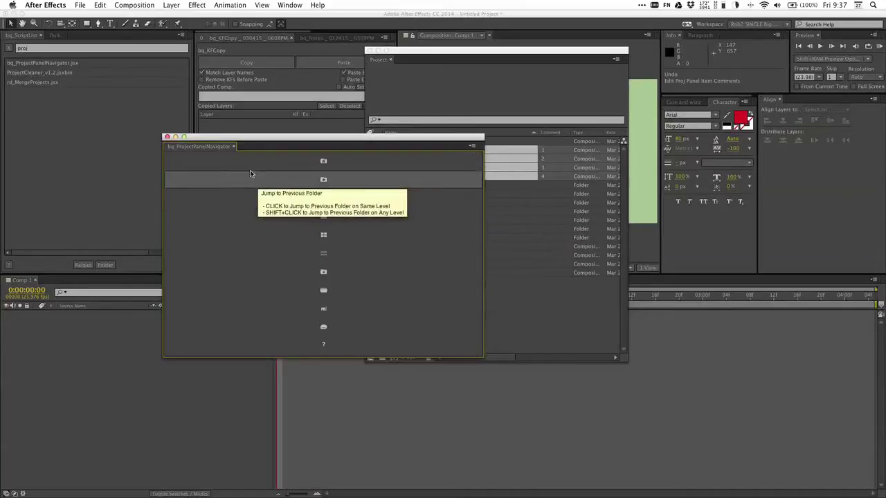
drag(191, 145, 369, 149)
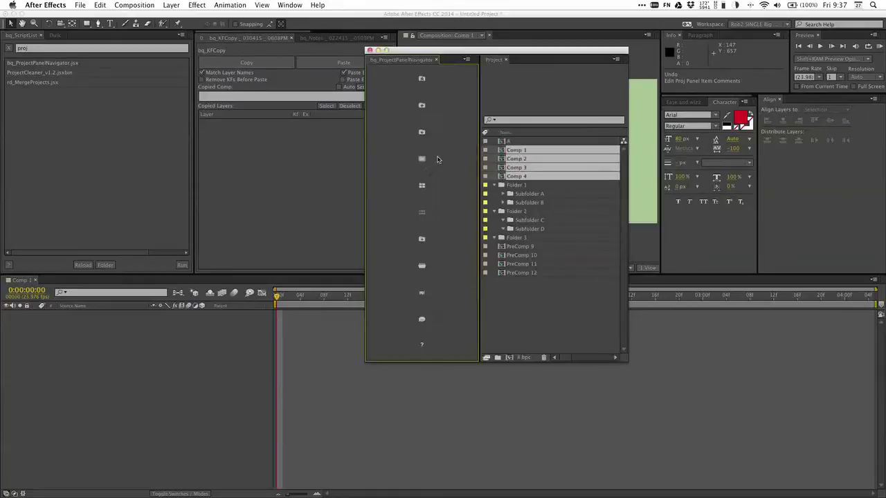
- Switch the navigator to a horizontal row of medium icons, dock it below the Project panel, and shrink its height to the button row
drag(481, 166, 512, 173)
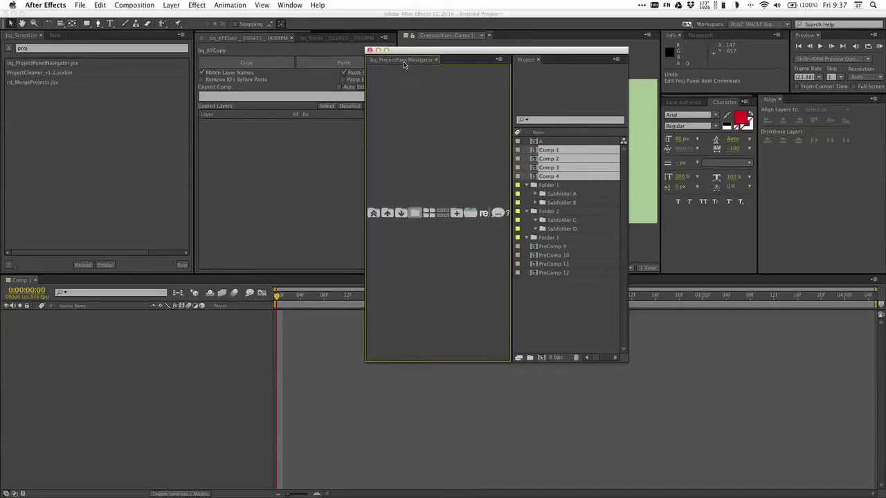
drag(483, 209, 547, 351)
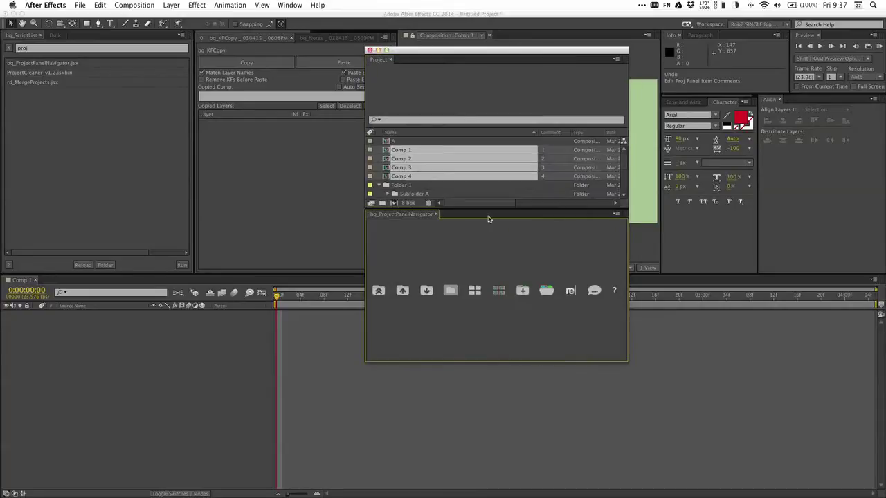
drag(490, 209, 498, 325)
- Enable Buttons Focus Project Panel in the navigator's help settings and close the dialog
click(614, 348)
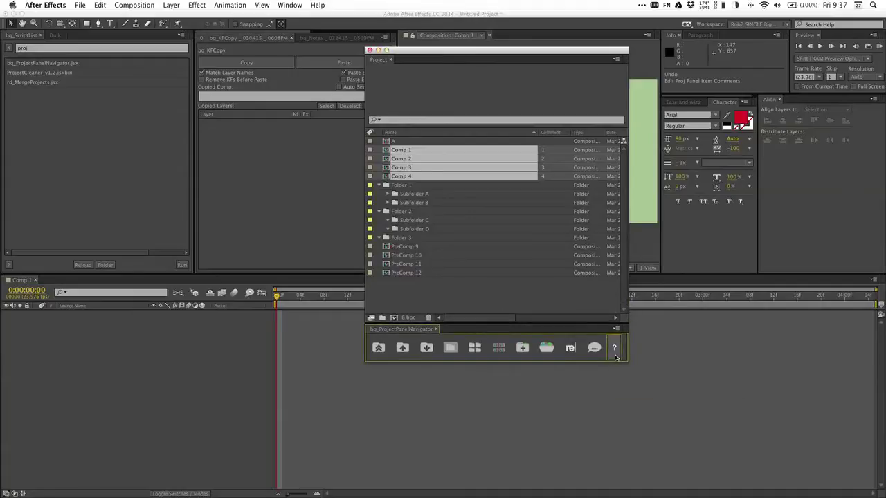
click(375, 148)
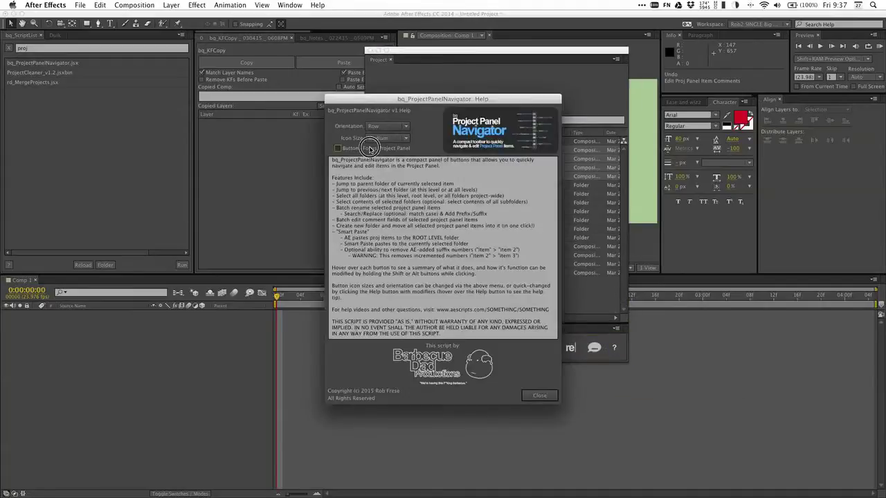
click(542, 397)
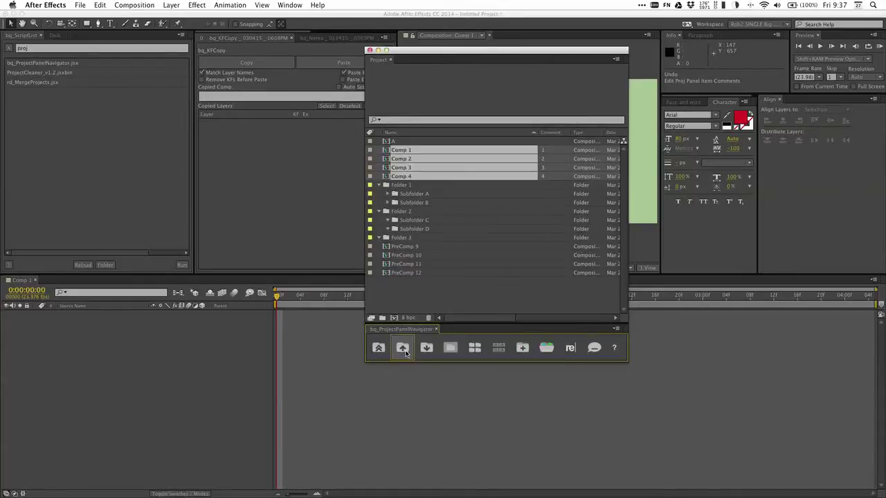
- Jump to the parent folder with the navigator, select comp A in the Project panel, and return focus to the Timeline
click(379, 349)
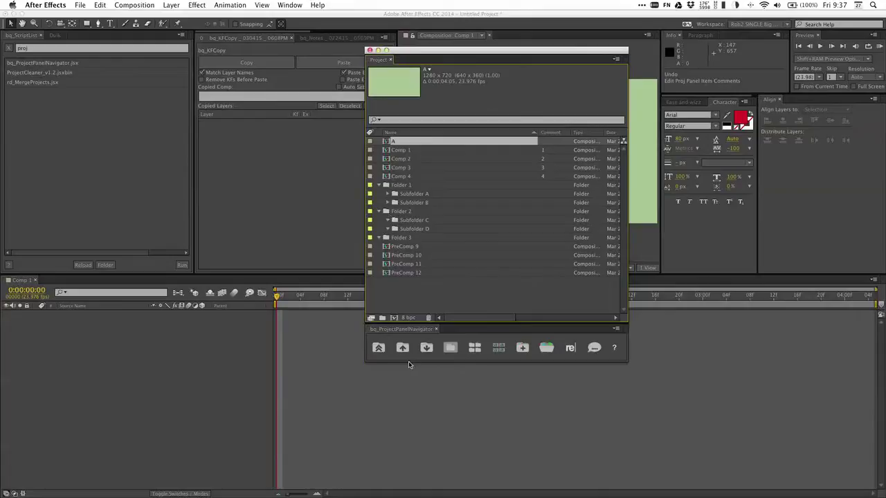
click(145, 388)
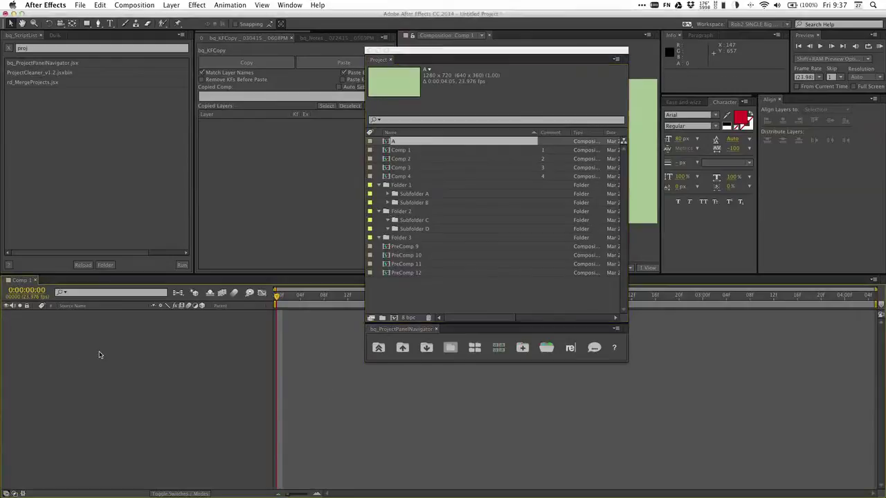
- Select PreComp 11 and jump upward through the previous folders three times with the navigator, starting with Folder 3
click(414, 265)
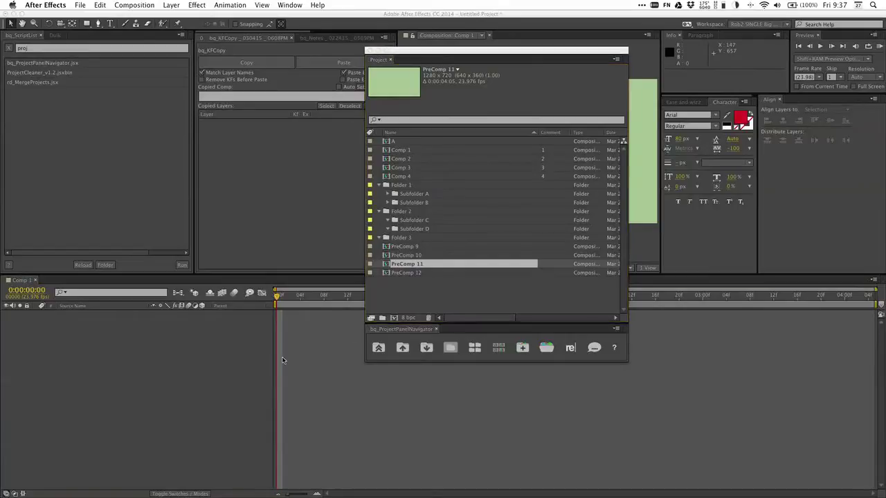
click(402, 348)
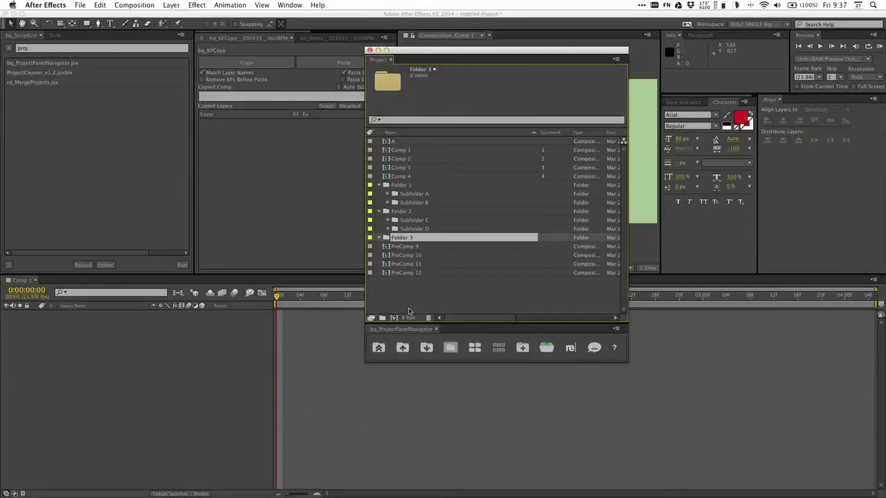
click(403, 348)
click(404, 350)
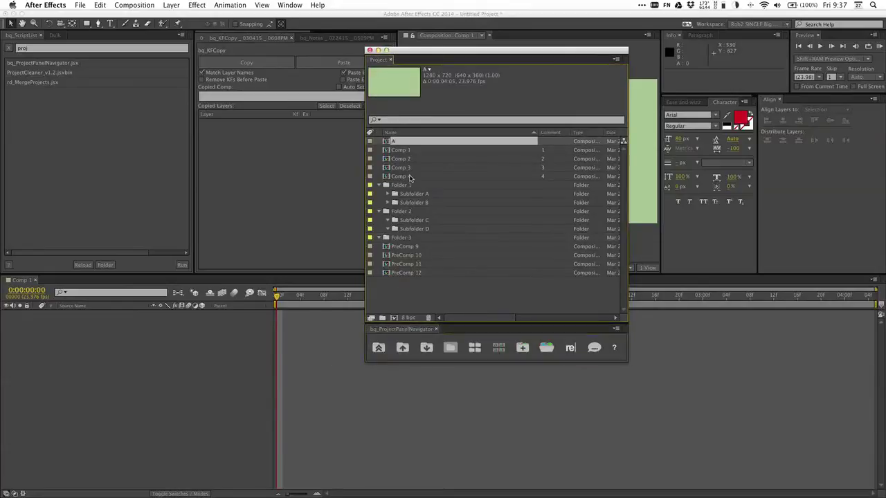
- Starting from comp A, jump forward three folders with the navigator and go back one to select Folder 2
click(426, 348)
click(427, 349)
click(426, 348)
click(402, 348)
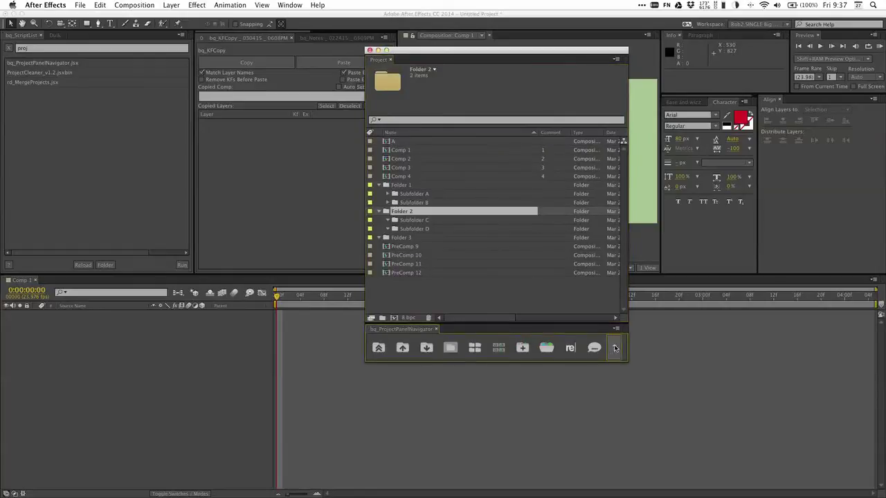
- Disable Buttons Focus Project Panel in the navigator's help settings and close the dialog
click(615, 348)
click(352, 149)
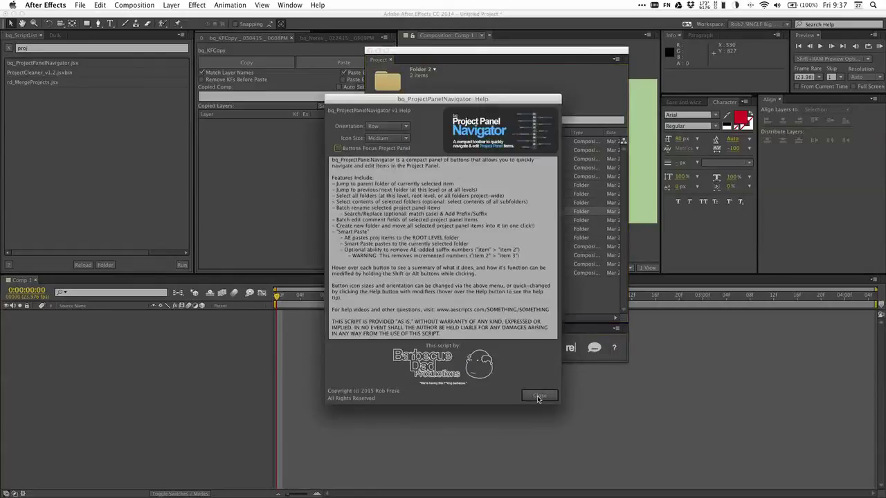
click(539, 397)
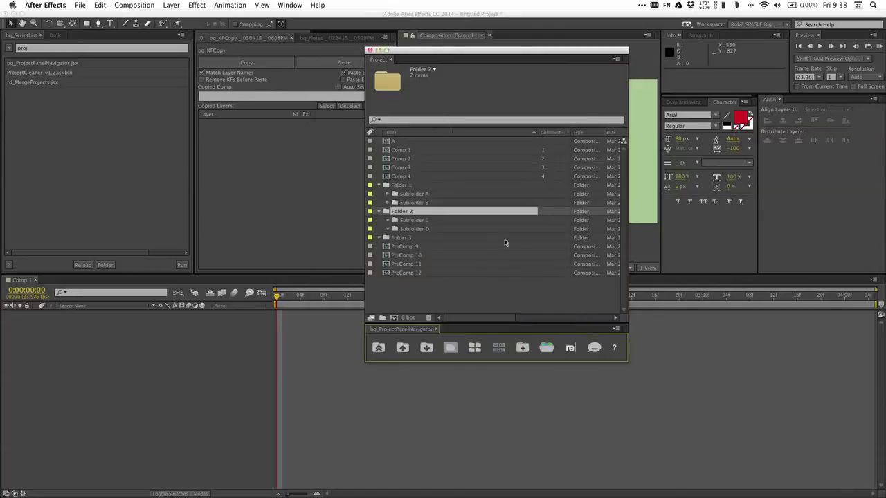